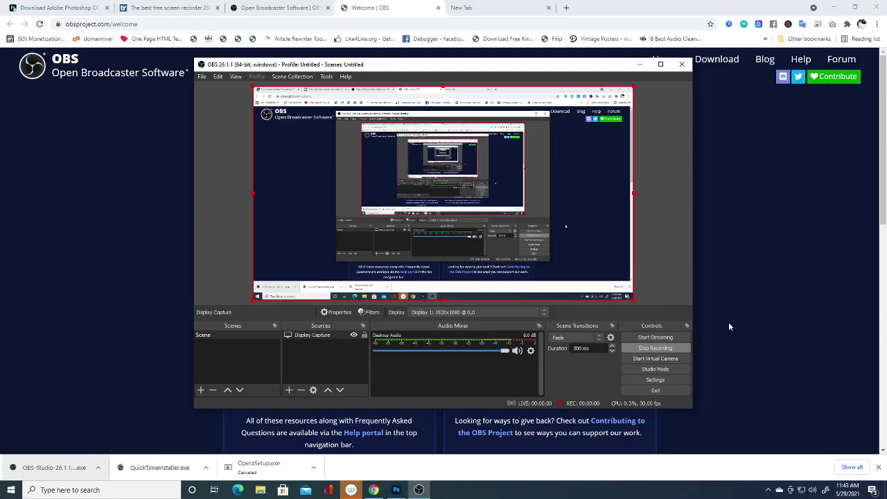
- Minimize OBS Studio and bring Photoshop with 1.psd to the front
{"action": "left_click", "coordinate": [418, 490]}
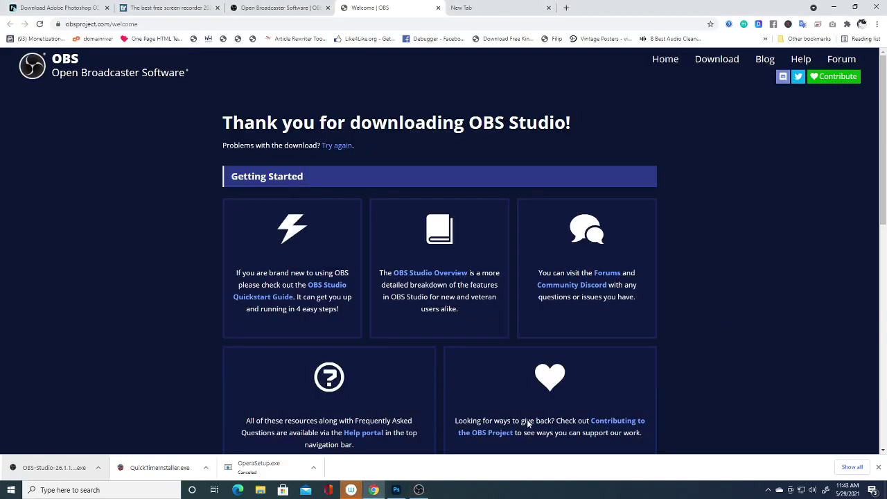
{"action": "left_click", "coordinate": [397, 490]}
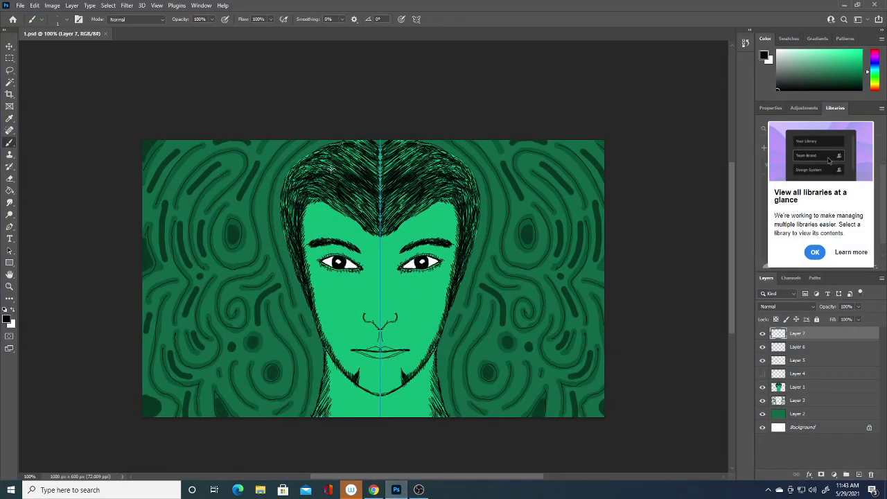
- Create an empty Layer 8 at the top of the Layers panel
{"action": "left_click", "coordinate": [859, 474]}
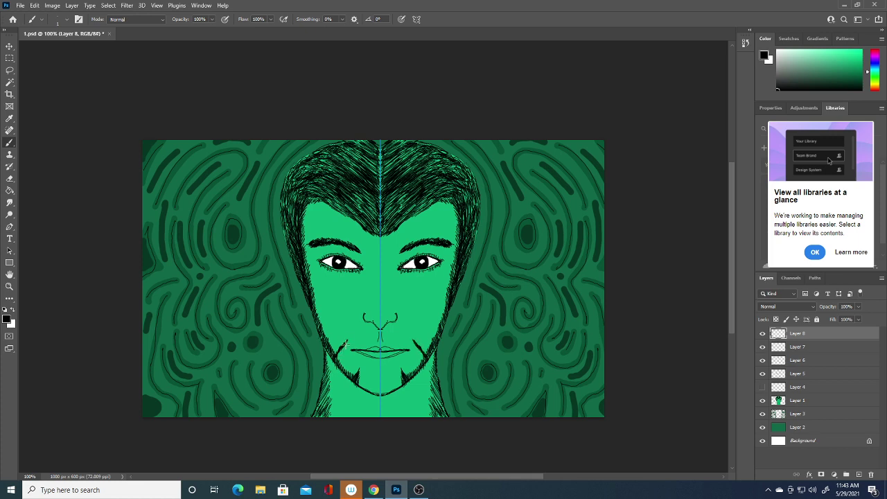
- Paint mirrored black hatch strokes over the beard, chin, jaw edge, neck line and both cheeks
{"action": "left_click_drag", "start_coordinate": [346, 344], "coordinate": [380, 333]}
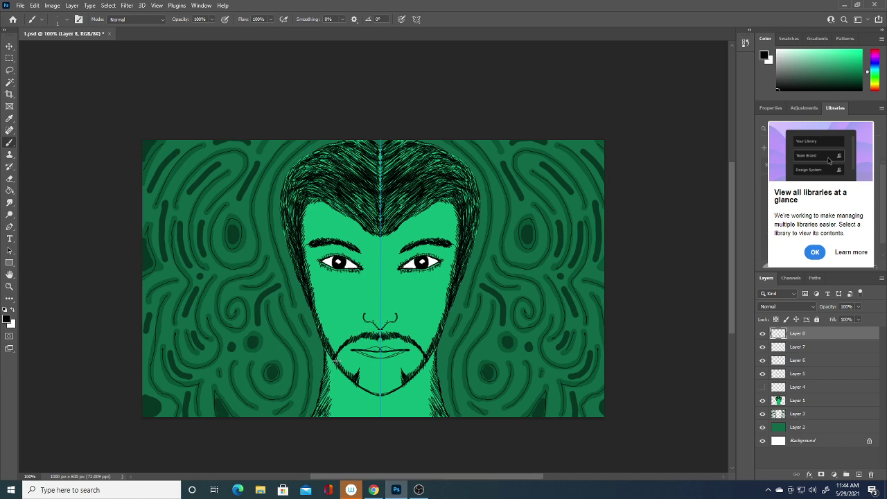
{"action": "mouse_move", "coordinate": [337, 365]}
{"action": "left_mouse_down"}
{"action": "mouse_move", "coordinate": [341, 355]}
{"action": "mouse_move", "coordinate": [350, 367]}
{"action": "left_mouse_up"}
{"action": "mouse_move", "coordinate": [360, 389]}
{"action": "left_mouse_down"}
{"action": "mouse_move", "coordinate": [365, 377]}
{"action": "mouse_move", "coordinate": [383, 385]}
{"action": "mouse_move", "coordinate": [350, 371]}
{"action": "mouse_move", "coordinate": [336, 351]}
{"action": "left_mouse_up"}
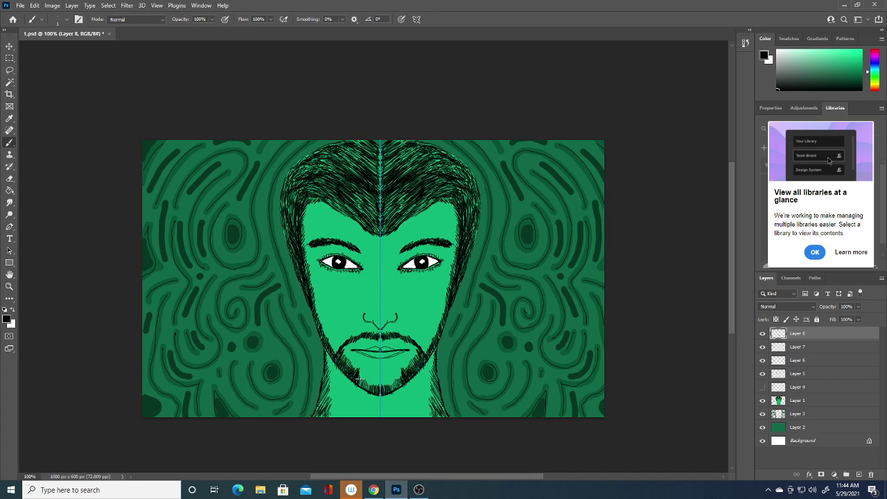
{"action": "mouse_move", "coordinate": [366, 384]}
{"action": "left_mouse_down"}
{"action": "mouse_move", "coordinate": [359, 373]}
{"action": "mouse_move", "coordinate": [390, 379]}
{"action": "left_mouse_up"}
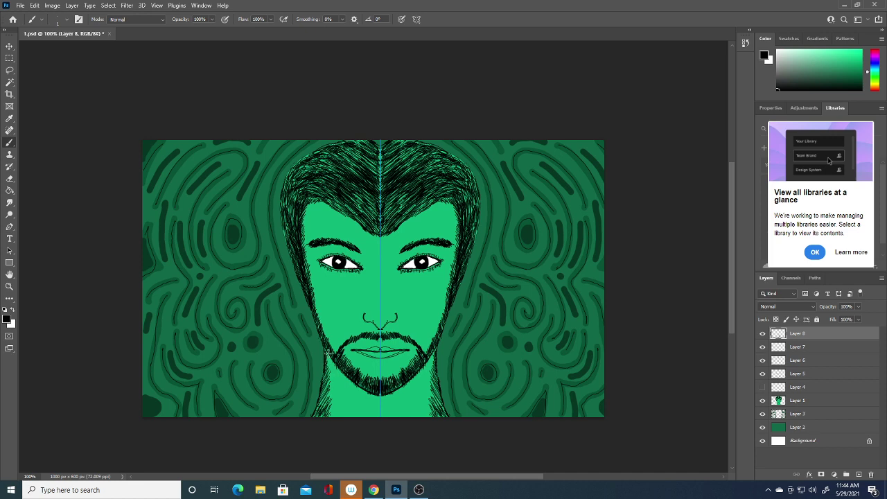
{"action": "left_click_drag", "start_coordinate": [329, 352], "coordinate": [329, 414]}
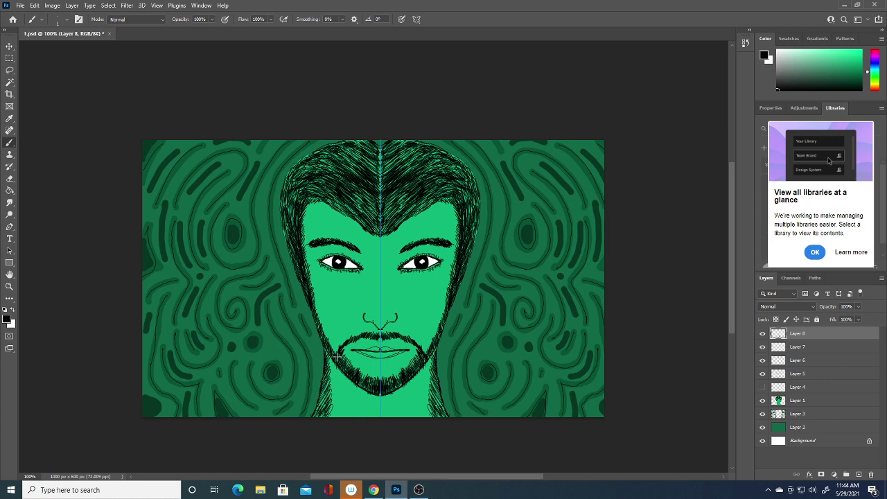
{"action": "mouse_move", "coordinate": [337, 355]}
{"action": "left_mouse_down"}
{"action": "mouse_move", "coordinate": [317, 313]}
{"action": "mouse_move", "coordinate": [351, 369]}
{"action": "mouse_move", "coordinate": [378, 382]}
{"action": "left_mouse_up"}
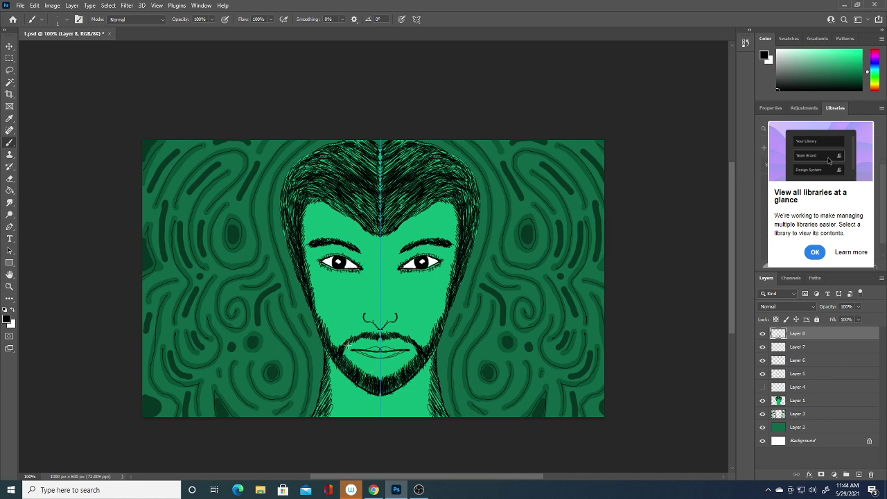
{"action": "mouse_move", "coordinate": [342, 356]}
{"action": "left_mouse_down"}
{"action": "mouse_move", "coordinate": [356, 338]}
{"action": "mouse_move", "coordinate": [369, 341]}
{"action": "left_mouse_up"}
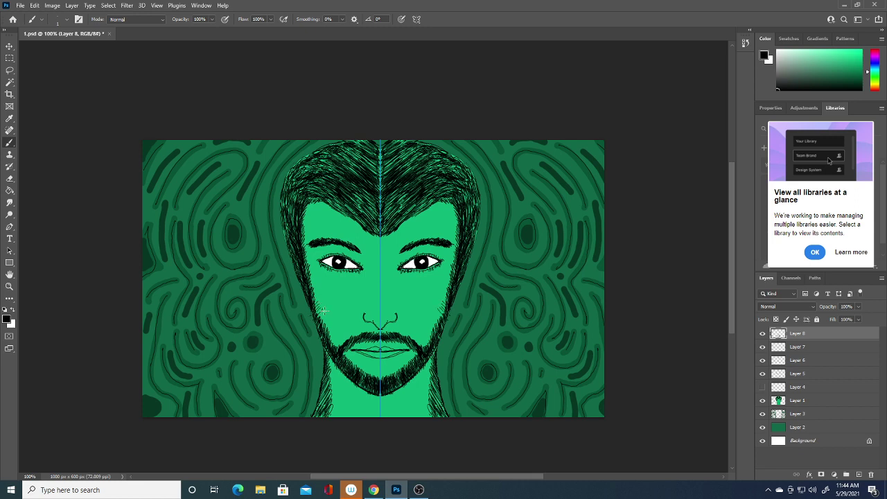
{"action": "mouse_move", "coordinate": [323, 312]}
{"action": "left_mouse_down"}
{"action": "mouse_move", "coordinate": [316, 326]}
{"action": "mouse_move", "coordinate": [329, 322]}
{"action": "mouse_move", "coordinate": [324, 336]}
{"action": "left_mouse_up"}
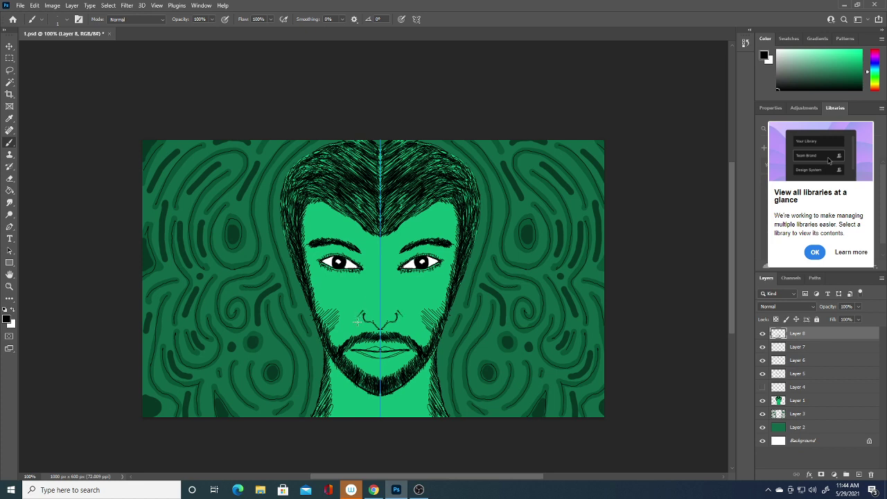
- Undo a stray nostril mark, then hatch the eyebrow ends and temple hairline symmetrically
{"action": "left_click_drag", "start_coordinate": [359, 316], "coordinate": [356, 321]}
{"action": "key", "text": "ctrl+z"}
{"action": "key", "text": "ctrl+z"}
{"action": "left_click_drag", "start_coordinate": [315, 250], "coordinate": [321, 246]}
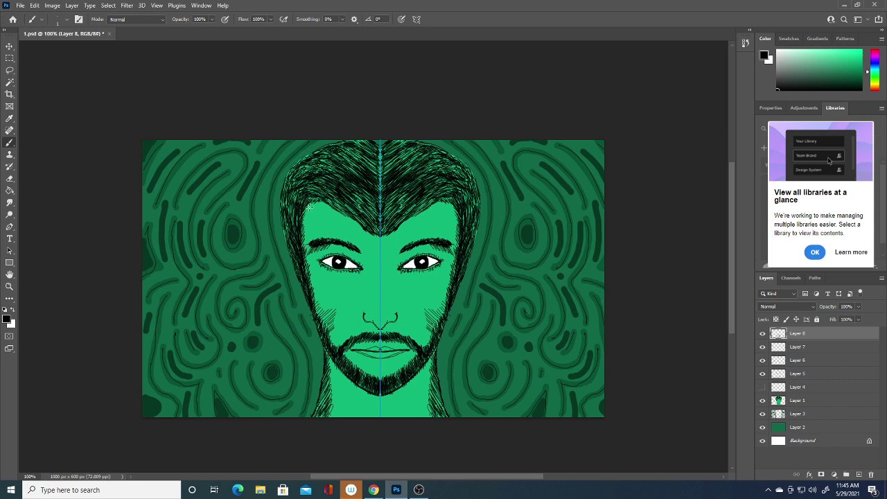
{"action": "mouse_move", "coordinate": [309, 202]}
{"action": "left_mouse_down"}
{"action": "mouse_move", "coordinate": [299, 223]}
{"action": "mouse_move", "coordinate": [305, 212]}
{"action": "mouse_move", "coordinate": [302, 221]}
{"action": "mouse_move", "coordinate": [322, 215]}
{"action": "mouse_move", "coordinate": [298, 228]}
{"action": "mouse_move", "coordinate": [299, 249]}
{"action": "left_mouse_up"}
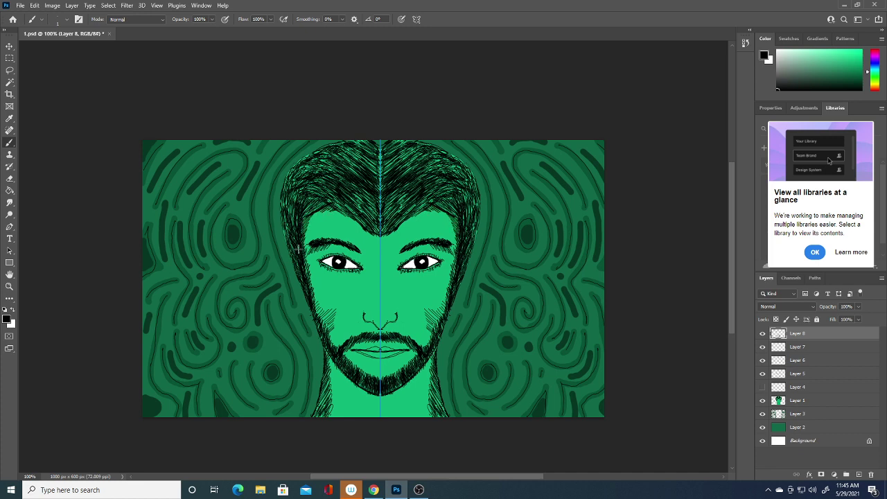
{"action": "mouse_move", "coordinate": [342, 208]}
{"action": "left_mouse_down"}
{"action": "mouse_move", "coordinate": [330, 214]}
{"action": "mouse_move", "coordinate": [337, 219]}
{"action": "left_mouse_up"}
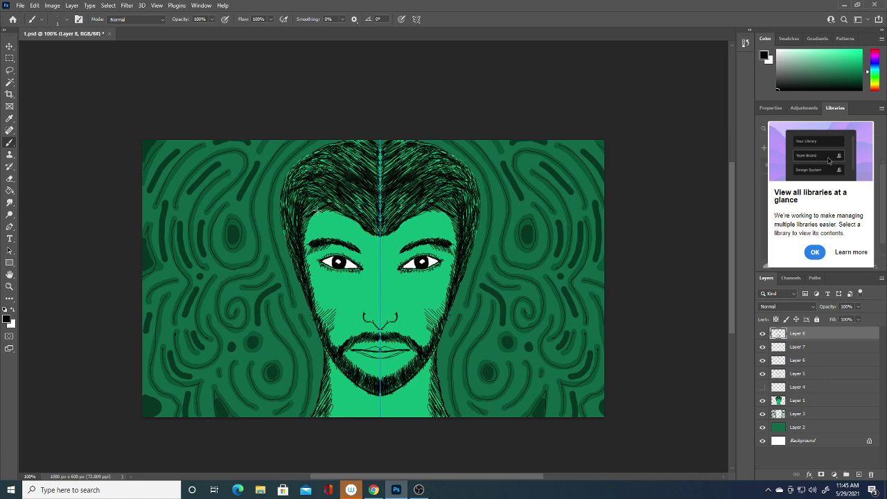
{"action": "mouse_move", "coordinate": [307, 220]}
{"action": "left_mouse_down"}
{"action": "mouse_move", "coordinate": [297, 239]}
{"action": "mouse_move", "coordinate": [316, 218]}
{"action": "mouse_move", "coordinate": [300, 226]}
{"action": "mouse_move", "coordinate": [349, 230]}
{"action": "mouse_move", "coordinate": [336, 221]}
{"action": "left_mouse_up"}
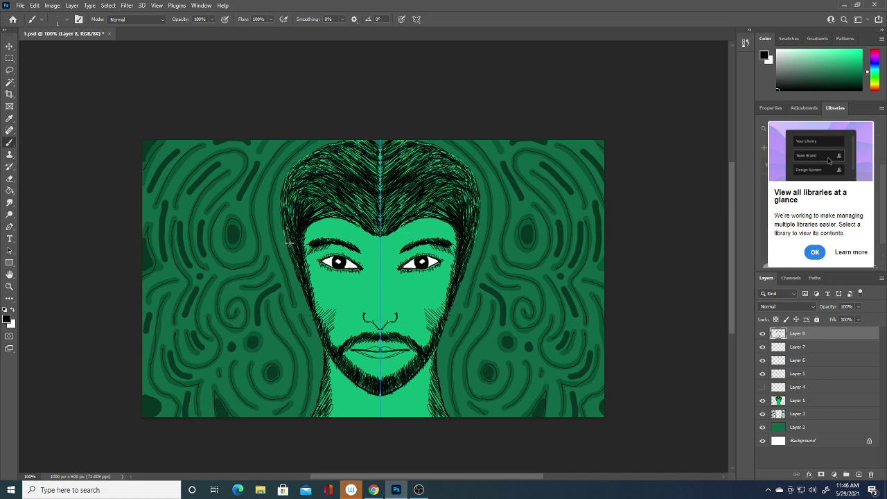
- Hatch the hair edge beside the face from the temples down past the cheeks
{"action": "mouse_move", "coordinate": [291, 223]}
{"action": "left_mouse_down"}
{"action": "mouse_move", "coordinate": [282, 267]}
{"action": "mouse_move", "coordinate": [295, 281]}
{"action": "left_mouse_up"}
{"action": "left_click_drag", "start_coordinate": [284, 236], "coordinate": [275, 201]}
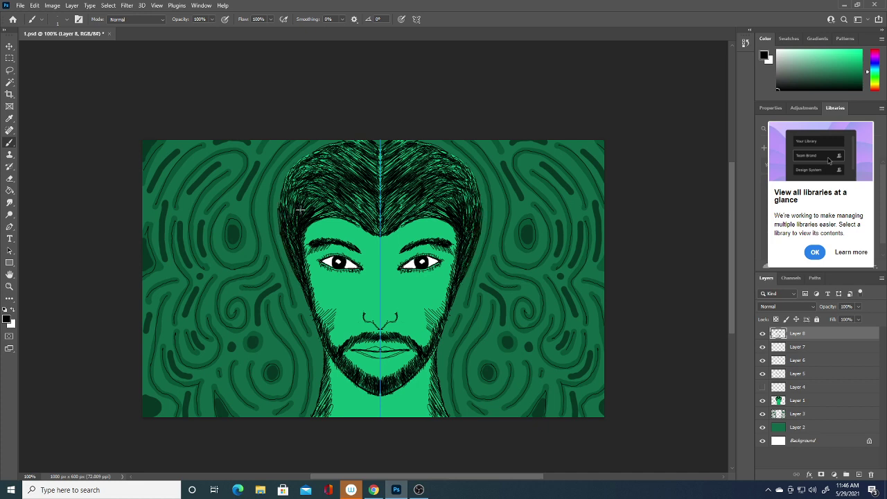
{"action": "left_click_drag", "start_coordinate": [293, 271], "coordinate": [311, 327]}
{"action": "mouse_move", "coordinate": [305, 297]}
{"action": "left_mouse_down"}
{"action": "mouse_move", "coordinate": [323, 384]}
{"action": "mouse_move", "coordinate": [316, 362]}
{"action": "left_mouse_up"}
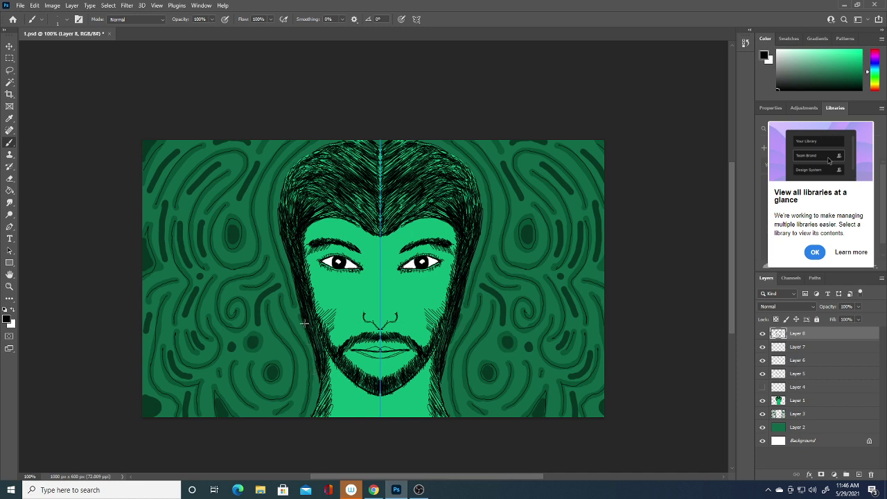
{"action": "left_click_drag", "start_coordinate": [297, 292], "coordinate": [273, 177]}
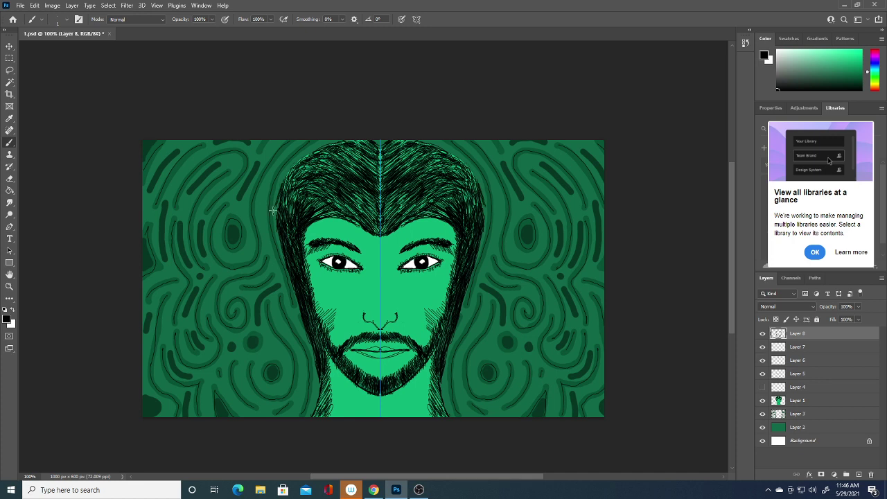
{"action": "left_click_drag", "start_coordinate": [280, 223], "coordinate": [270, 201]}
{"action": "mouse_move", "coordinate": [284, 255]}
{"action": "left_mouse_down"}
{"action": "mouse_move", "coordinate": [273, 208]}
{"action": "mouse_move", "coordinate": [275, 221]}
{"action": "left_mouse_up"}
{"action": "mouse_move", "coordinate": [289, 279]}
{"action": "left_mouse_down"}
{"action": "mouse_move", "coordinate": [274, 233]}
{"action": "mouse_move", "coordinate": [277, 243]}
{"action": "left_mouse_up"}
- Carry the hair strokes down along the jaw and beard to the neck
{"action": "left_click_drag", "start_coordinate": [291, 289], "coordinate": [287, 278]}
{"action": "mouse_move", "coordinate": [298, 311]}
{"action": "left_mouse_down"}
{"action": "mouse_move", "coordinate": [290, 282]}
{"action": "mouse_move", "coordinate": [291, 294]}
{"action": "left_mouse_up"}
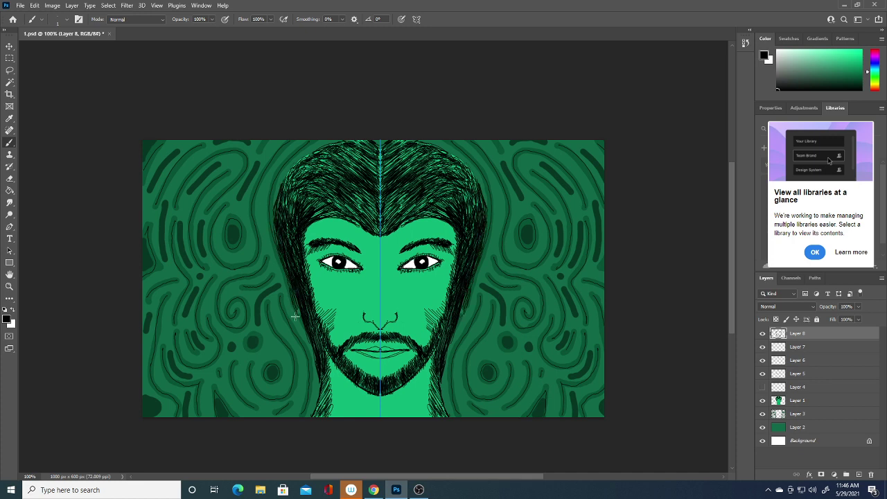
{"action": "left_click_drag", "start_coordinate": [307, 339], "coordinate": [293, 297]}
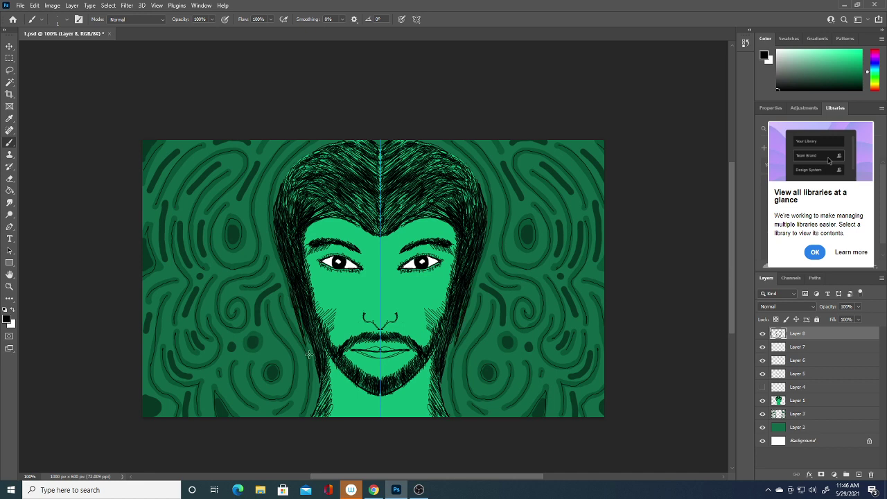
{"action": "mouse_move", "coordinate": [313, 359]}
{"action": "left_mouse_down"}
{"action": "mouse_move", "coordinate": [303, 332]}
{"action": "mouse_move", "coordinate": [305, 348]}
{"action": "left_mouse_up"}
{"action": "mouse_move", "coordinate": [317, 377]}
{"action": "left_mouse_down"}
{"action": "mouse_move", "coordinate": [306, 336]}
{"action": "mouse_move", "coordinate": [307, 360]}
{"action": "left_mouse_up"}
{"action": "mouse_move", "coordinate": [314, 404]}
{"action": "left_mouse_down"}
{"action": "mouse_move", "coordinate": [307, 368]}
{"action": "mouse_move", "coordinate": [319, 380]}
{"action": "mouse_move", "coordinate": [309, 371]}
{"action": "left_mouse_up"}
{"action": "mouse_move", "coordinate": [313, 419]}
{"action": "left_mouse_down"}
{"action": "mouse_move", "coordinate": [300, 409]}
{"action": "mouse_move", "coordinate": [318, 396]}
{"action": "left_mouse_up"}
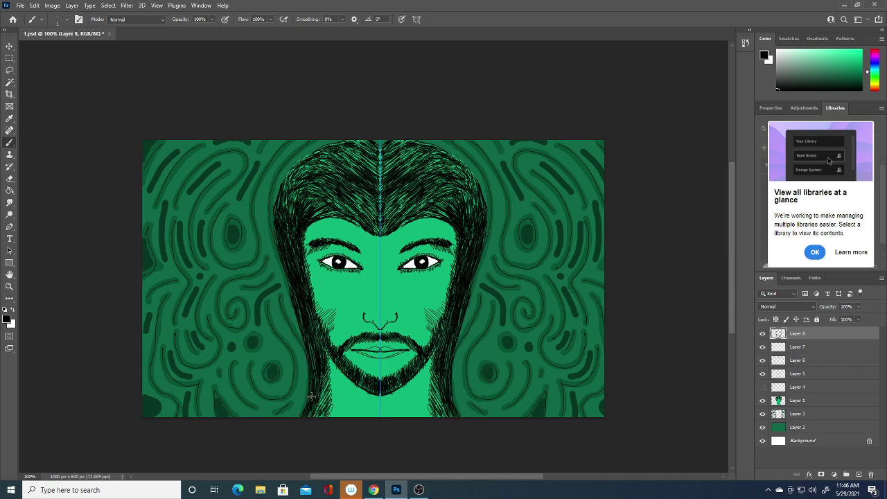
- Hatch the upper outer hair edge, inside the hair, and the hairline above the eyes
{"action": "mouse_move", "coordinate": [288, 205]}
{"action": "left_mouse_down"}
{"action": "mouse_move", "coordinate": [295, 191]}
{"action": "mouse_move", "coordinate": [281, 173]}
{"action": "mouse_move", "coordinate": [282, 183]}
{"action": "left_mouse_up"}
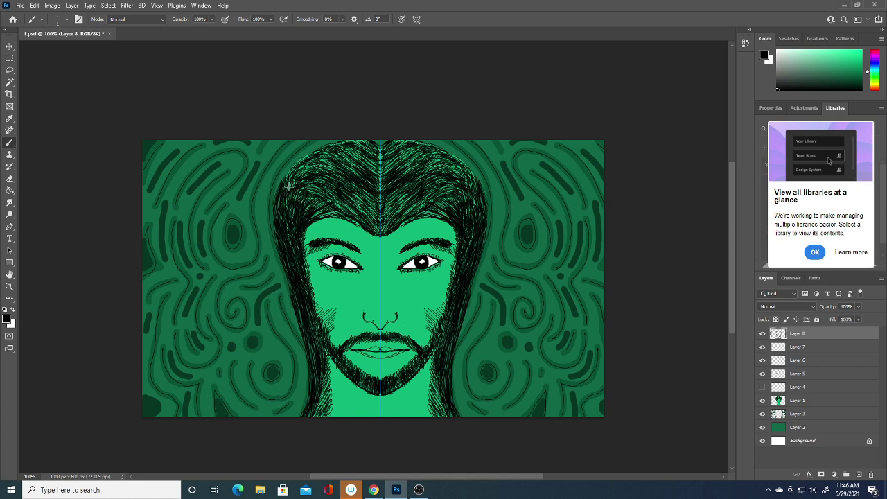
{"action": "left_click_drag", "start_coordinate": [274, 219], "coordinate": [296, 172]}
{"action": "left_click_drag", "start_coordinate": [323, 195], "coordinate": [303, 239]}
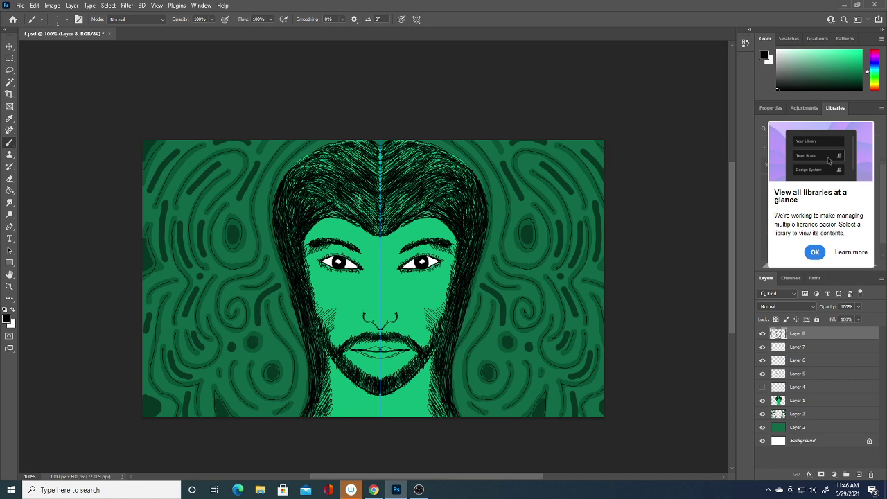
{"action": "mouse_move", "coordinate": [310, 154]}
{"action": "left_mouse_down"}
{"action": "mouse_move", "coordinate": [277, 185]}
{"action": "mouse_move", "coordinate": [272, 208]}
{"action": "mouse_move", "coordinate": [279, 183]}
{"action": "mouse_move", "coordinate": [308, 149]}
{"action": "mouse_move", "coordinate": [290, 168]}
{"action": "left_mouse_up"}
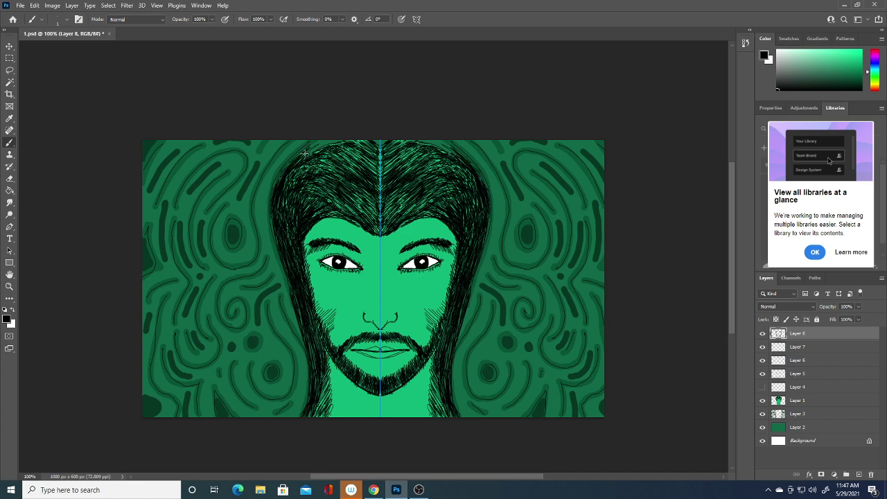
{"action": "mouse_move", "coordinate": [326, 141]}
{"action": "left_mouse_down"}
{"action": "mouse_move", "coordinate": [305, 158]}
{"action": "mouse_move", "coordinate": [309, 147]}
{"action": "mouse_move", "coordinate": [340, 154]}
{"action": "mouse_move", "coordinate": [334, 166]}
{"action": "mouse_move", "coordinate": [298, 153]}
{"action": "mouse_move", "coordinate": [273, 189]}
{"action": "left_mouse_up"}
{"action": "left_click_drag", "start_coordinate": [272, 243], "coordinate": [276, 230]}
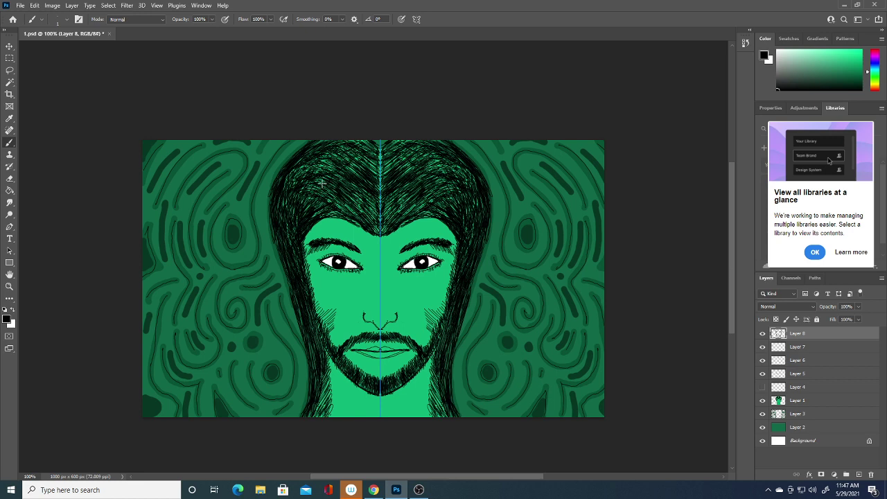
{"action": "mouse_move", "coordinate": [307, 236]}
{"action": "left_mouse_down"}
{"action": "mouse_move", "coordinate": [334, 217]}
{"action": "mouse_move", "coordinate": [379, 239]}
{"action": "left_mouse_up"}
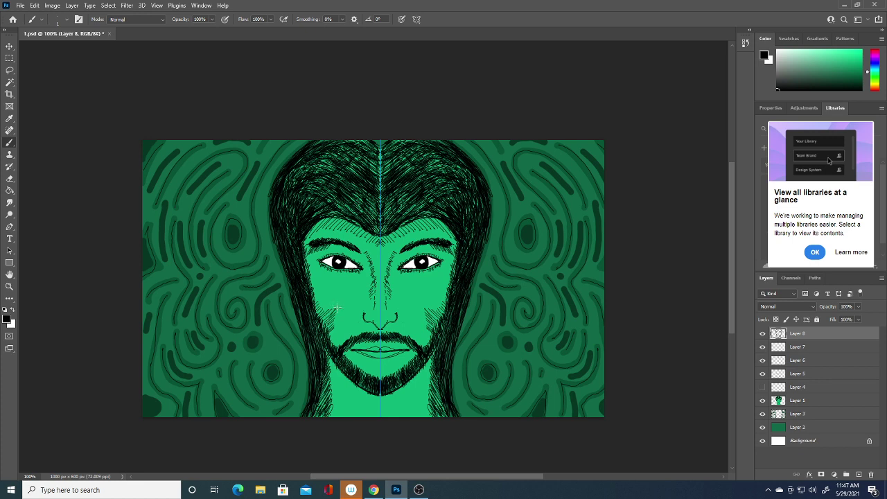
- Hatch the cheeks, the chin beard and the beard's lower edge
{"action": "mouse_move", "coordinate": [337, 307]}
{"action": "left_mouse_down"}
{"action": "mouse_move", "coordinate": [320, 325]}
{"action": "mouse_move", "coordinate": [328, 334]}
{"action": "left_mouse_up"}
{"action": "mouse_move", "coordinate": [360, 387]}
{"action": "left_mouse_down"}
{"action": "mouse_move", "coordinate": [367, 407]}
{"action": "mouse_move", "coordinate": [379, 406]}
{"action": "mouse_move", "coordinate": [350, 385]}
{"action": "left_mouse_up"}
{"action": "mouse_move", "coordinate": [342, 376]}
{"action": "left_mouse_down"}
{"action": "mouse_move", "coordinate": [357, 398]}
{"action": "mouse_move", "coordinate": [383, 406]}
{"action": "mouse_move", "coordinate": [368, 409]}
{"action": "mouse_move", "coordinate": [349, 394]}
{"action": "mouse_move", "coordinate": [330, 353]}
{"action": "mouse_move", "coordinate": [336, 372]}
{"action": "left_mouse_up"}
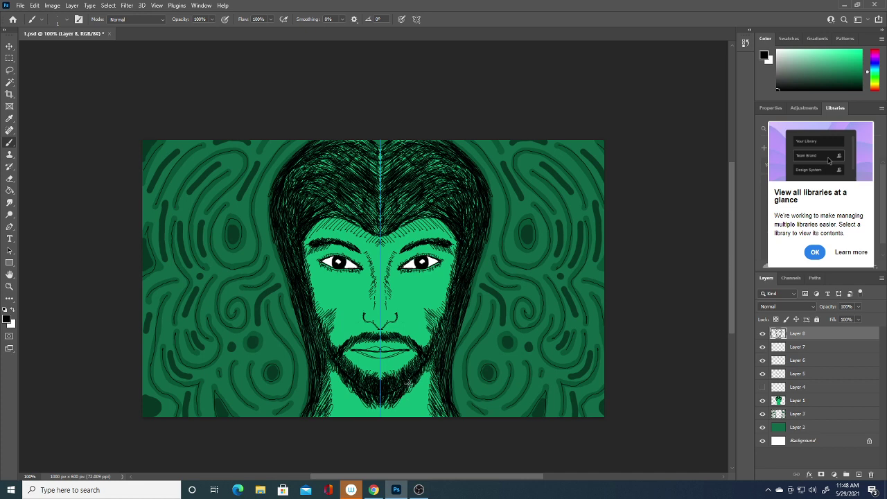
{"action": "left_click_drag", "start_coordinate": [423, 379], "coordinate": [433, 367]}
{"action": "mouse_move", "coordinate": [321, 403]}
{"action": "left_mouse_down"}
{"action": "mouse_move", "coordinate": [339, 385]}
{"action": "mouse_move", "coordinate": [326, 416]}
{"action": "mouse_move", "coordinate": [332, 427]}
{"action": "left_mouse_up"}
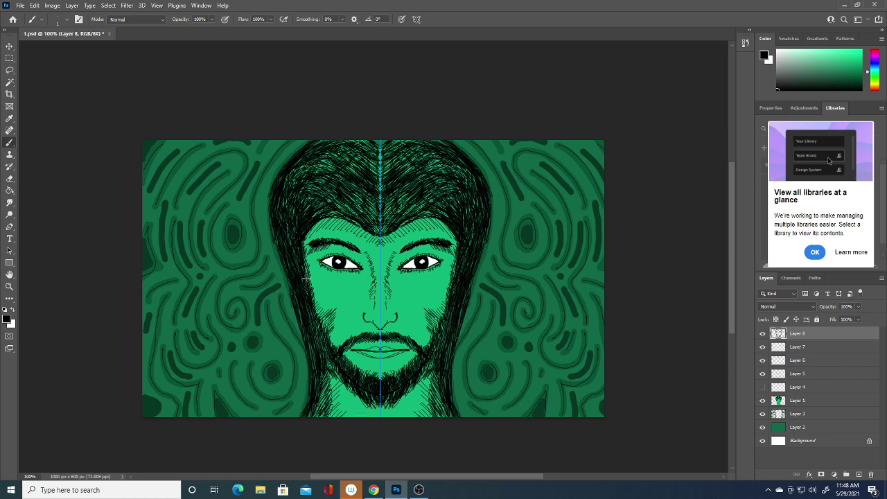
- Shade the cheeks below the eyes and hatch the forehead hairline
{"action": "mouse_move", "coordinate": [320, 281]}
{"action": "left_mouse_down"}
{"action": "mouse_move", "coordinate": [314, 302]}
{"action": "mouse_move", "coordinate": [326, 313]}
{"action": "left_mouse_up"}
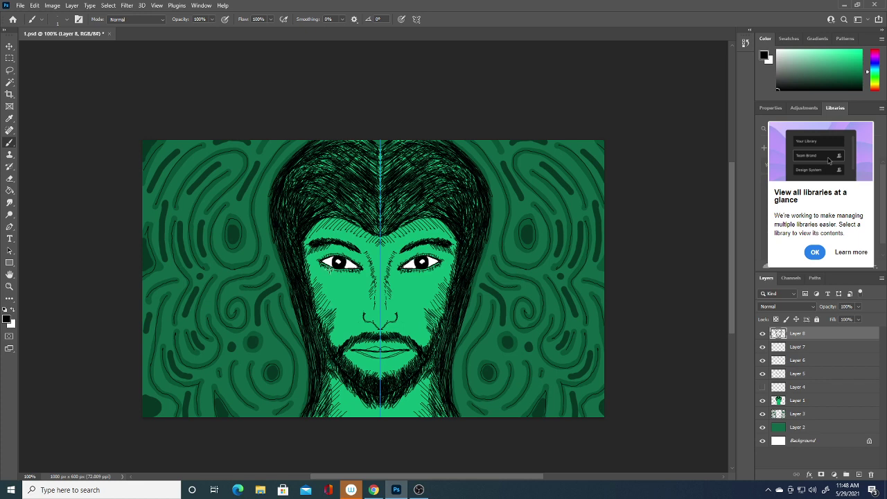
{"action": "left_click_drag", "start_coordinate": [318, 264], "coordinate": [319, 286]}
{"action": "mouse_move", "coordinate": [444, 266]}
{"action": "left_mouse_down"}
{"action": "mouse_move", "coordinate": [451, 276]}
{"action": "mouse_move", "coordinate": [458, 265]}
{"action": "mouse_move", "coordinate": [449, 254]}
{"action": "left_mouse_up"}
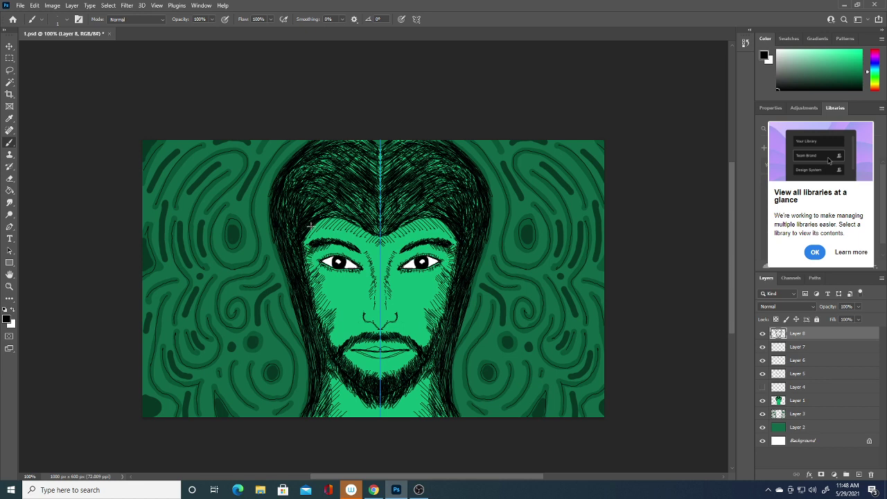
{"action": "mouse_move", "coordinate": [311, 226]}
{"action": "left_mouse_down"}
{"action": "mouse_move", "coordinate": [321, 235]}
{"action": "mouse_move", "coordinate": [351, 225]}
{"action": "mouse_move", "coordinate": [374, 237]}
{"action": "left_mouse_up"}
- Add more hatching to the cheeks, lower chin and moustache area
{"action": "left_click_drag", "start_coordinate": [317, 326], "coordinate": [333, 290]}
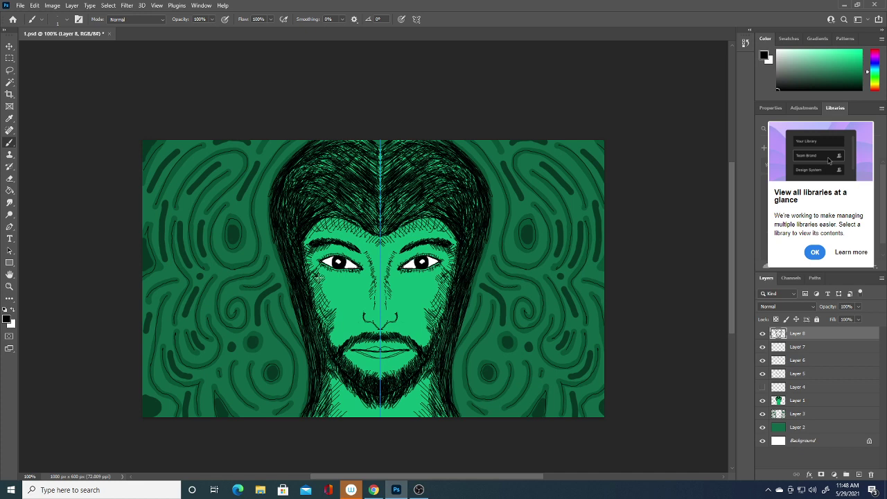
{"action": "left_click_drag", "start_coordinate": [331, 383], "coordinate": [341, 413]}
{"action": "left_click_drag", "start_coordinate": [424, 415], "coordinate": [422, 402]}
{"action": "left_click_drag", "start_coordinate": [333, 330], "coordinate": [333, 347]}
{"action": "mouse_move", "coordinate": [420, 330]}
{"action": "left_mouse_down"}
{"action": "mouse_move", "coordinate": [422, 347]}
{"action": "mouse_move", "coordinate": [431, 339]}
{"action": "left_mouse_up"}
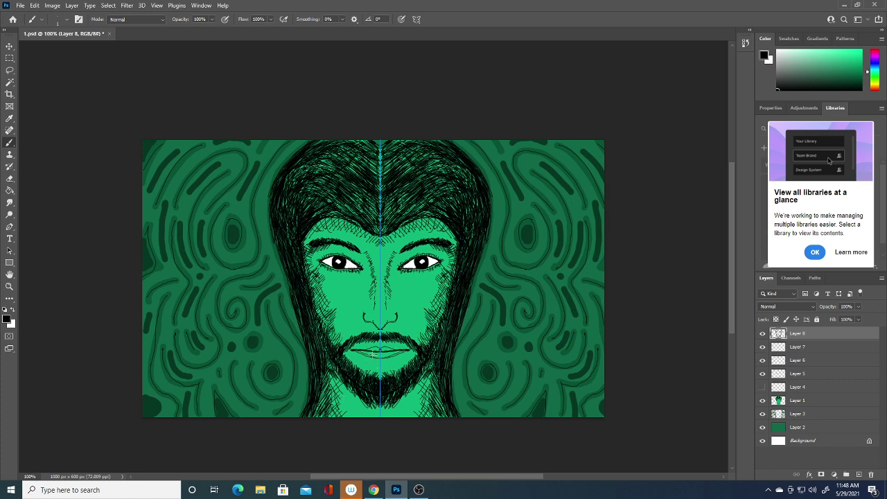
- Enlarge the brush to 10 px
{"action": "left_click", "coordinate": [6, 320]}
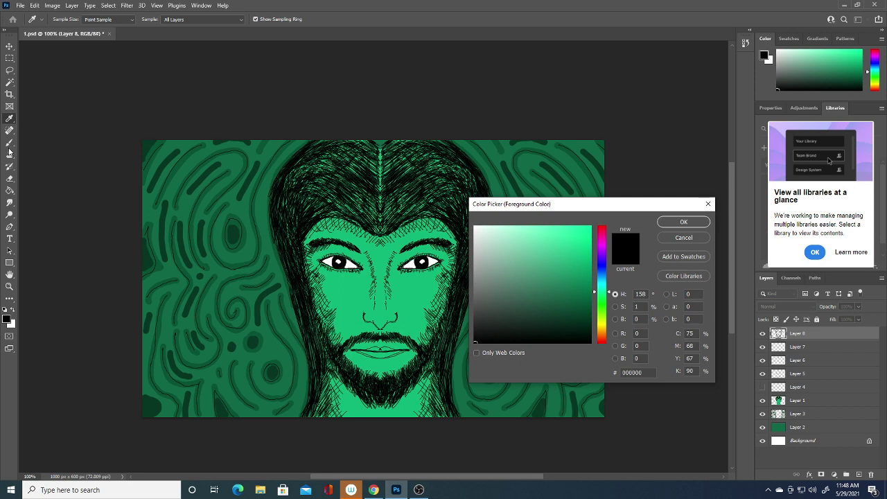
{"action": "left_click", "coordinate": [682, 238]}
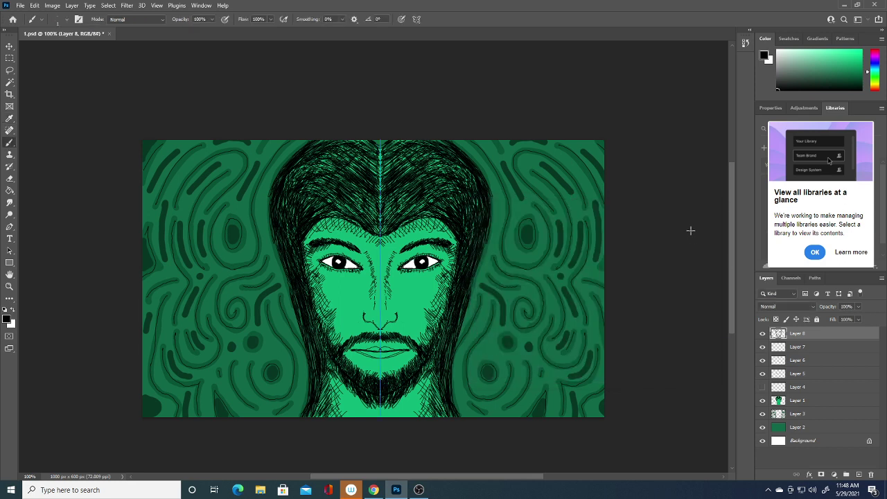
{"action": "left_click", "coordinate": [66, 21]}
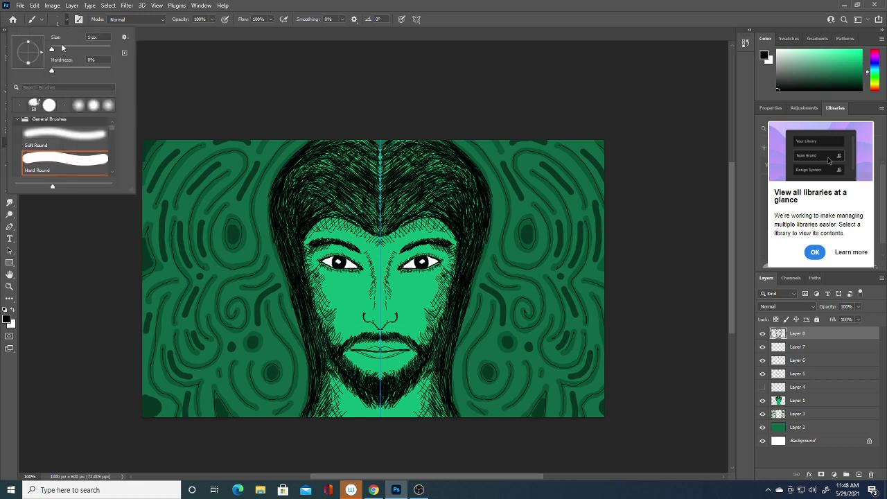
{"action": "left_click", "coordinate": [51, 50]}
{"action": "left_click_drag", "start_coordinate": [52, 54], "coordinate": [55, 56]}
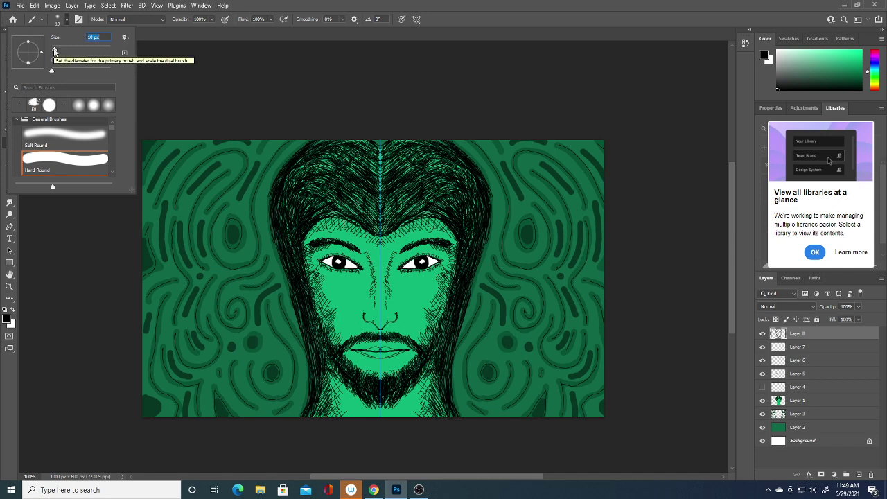
{"action": "left_click", "coordinate": [498, 20]}
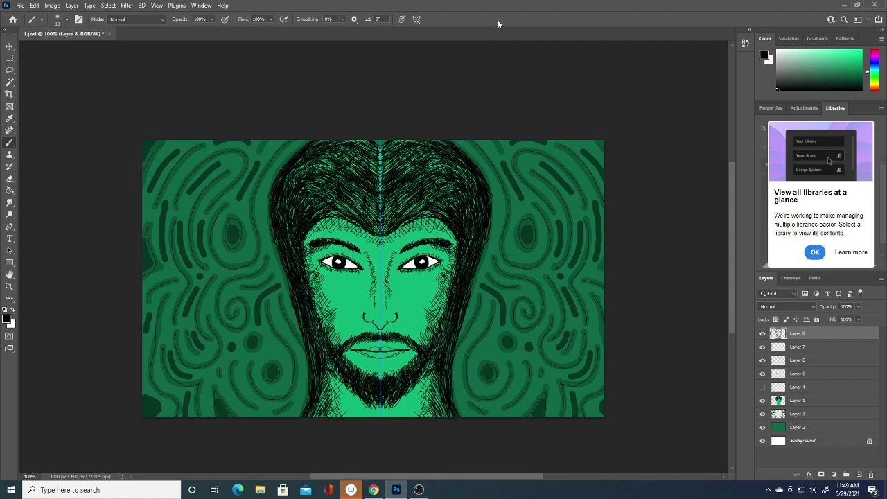
- Choose a dark crimson foreground colour and paint the lips with it
{"action": "left_click", "coordinate": [7, 319]}
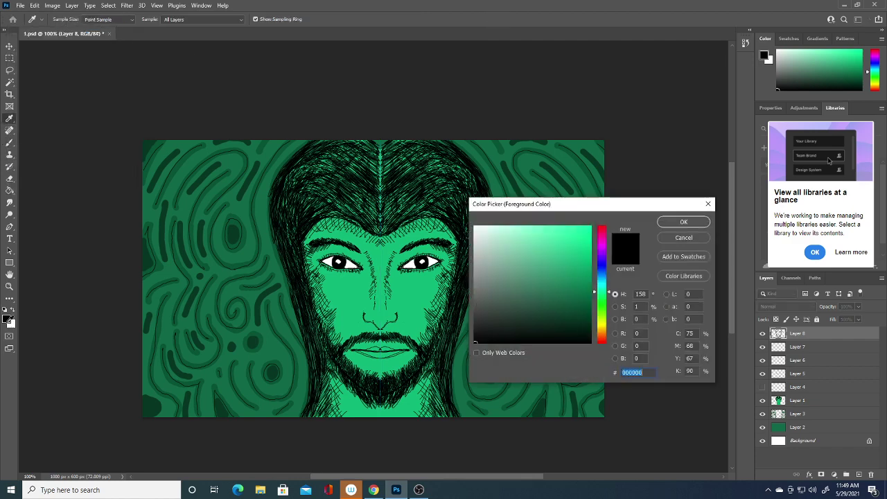
{"action": "left_click", "coordinate": [602, 238]}
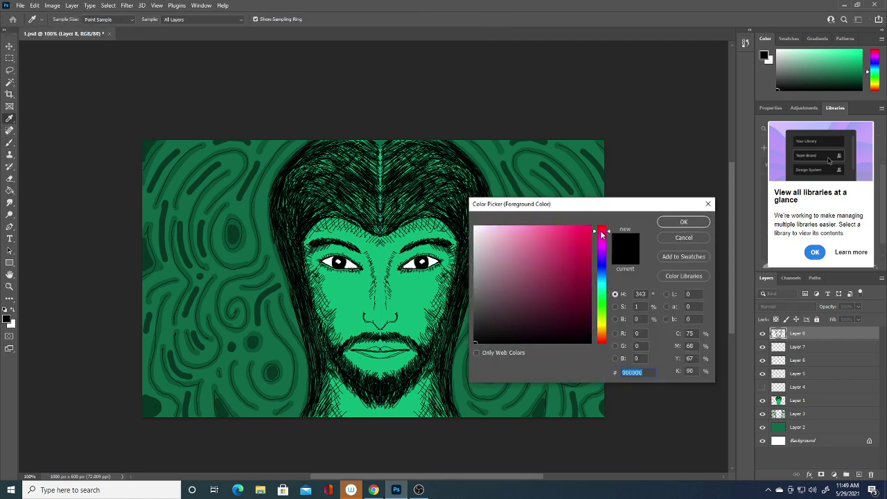
{"action": "left_click_drag", "start_coordinate": [588, 250], "coordinate": [588, 270]}
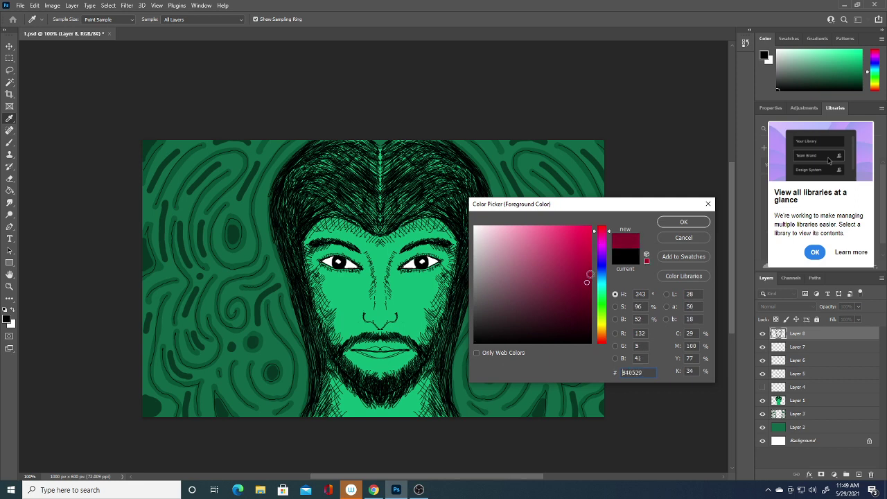
{"action": "left_click", "coordinate": [683, 222]}
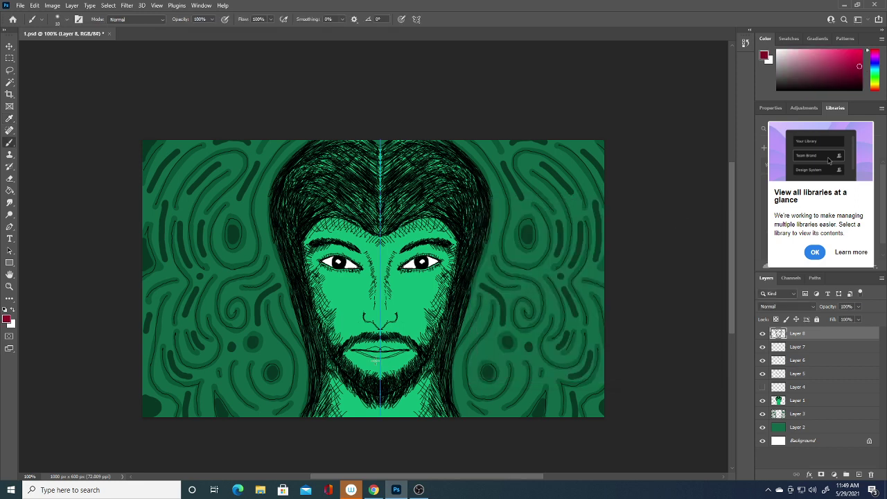
{"action": "left_click_drag", "start_coordinate": [361, 352], "coordinate": [374, 355]}
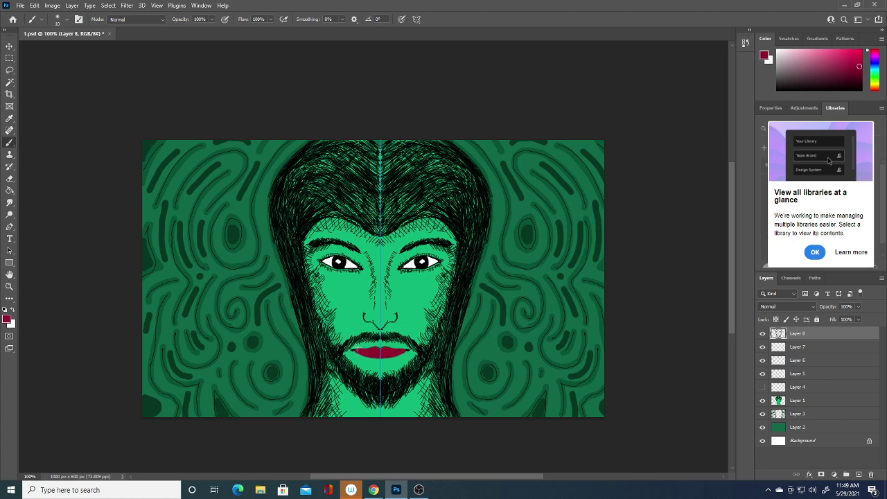
- Switch to a darker crimson, then set the foreground colour back to black
{"action": "left_click", "coordinate": [8, 322]}
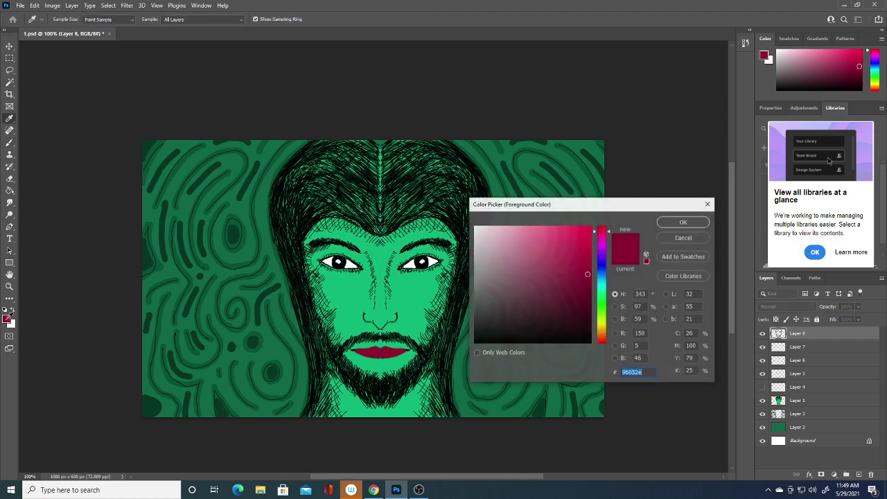
{"action": "left_click", "coordinate": [587, 289]}
{"action": "left_click", "coordinate": [679, 223]}
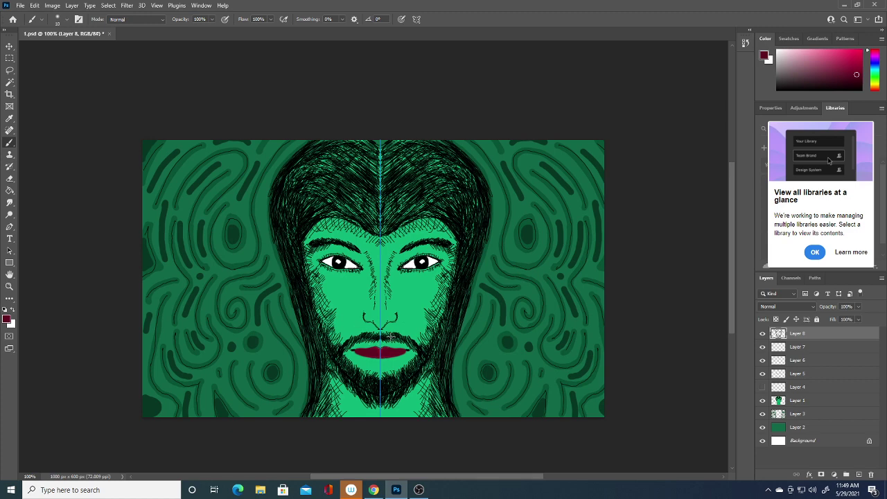
{"action": "left_click", "coordinate": [6, 320]}
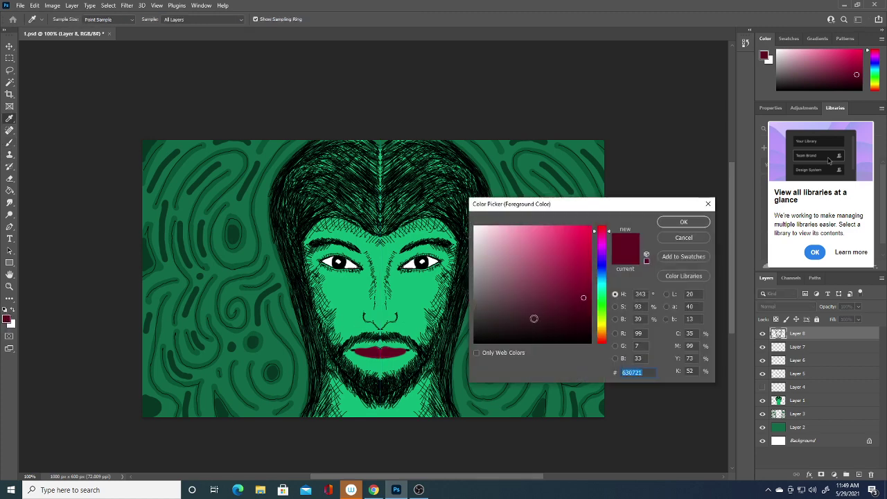
{"action": "left_click_drag", "start_coordinate": [534, 318], "coordinate": [475, 343]}
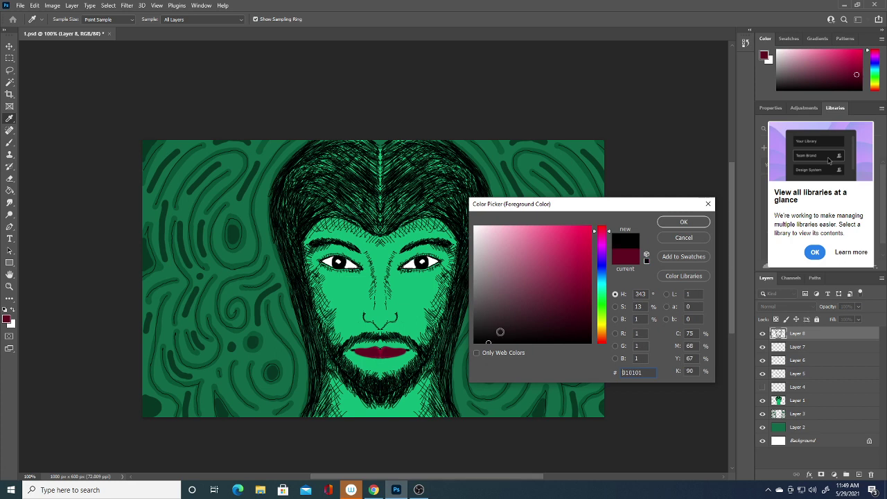
{"action": "left_click", "coordinate": [684, 223]}
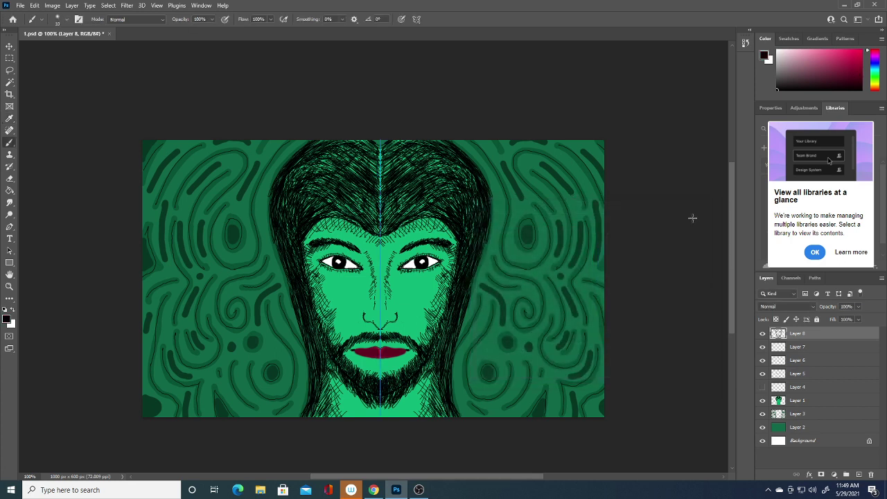
- Reduce the brush size to 1 px, keeping black as the foreground colour
{"action": "left_click", "coordinate": [67, 22]}
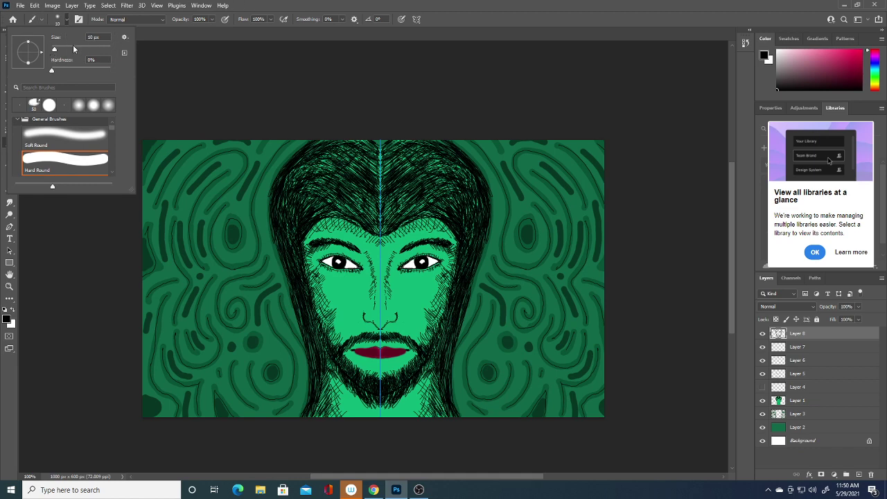
{"action": "left_click_drag", "start_coordinate": [54, 50], "coordinate": [52, 50]}
{"action": "left_click", "coordinate": [230, 42]}
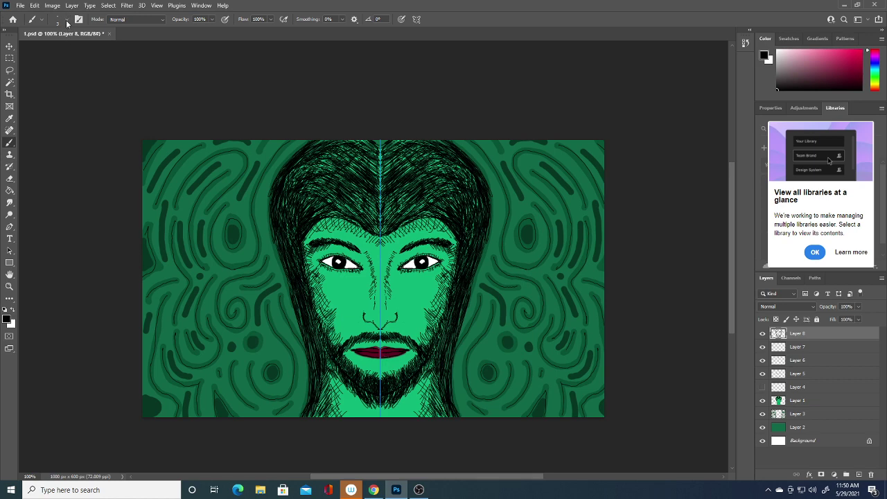
{"action": "left_click", "coordinate": [7, 319]}
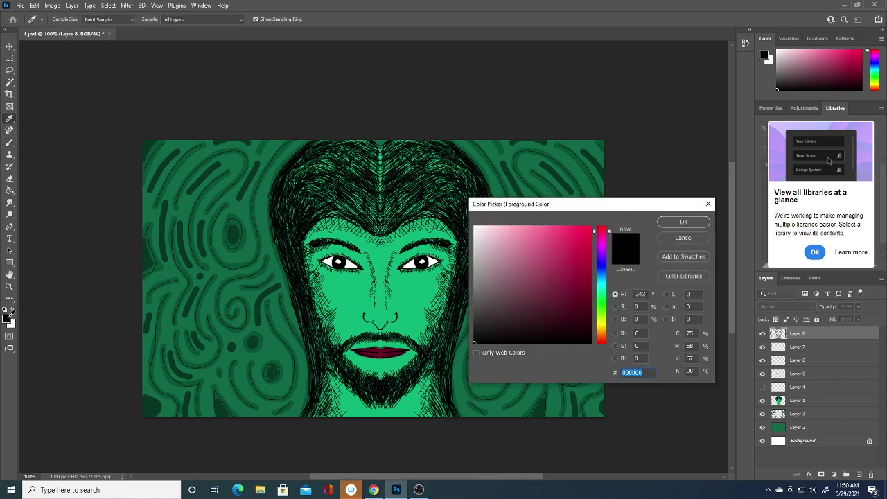
{"action": "left_click", "coordinate": [580, 298]}
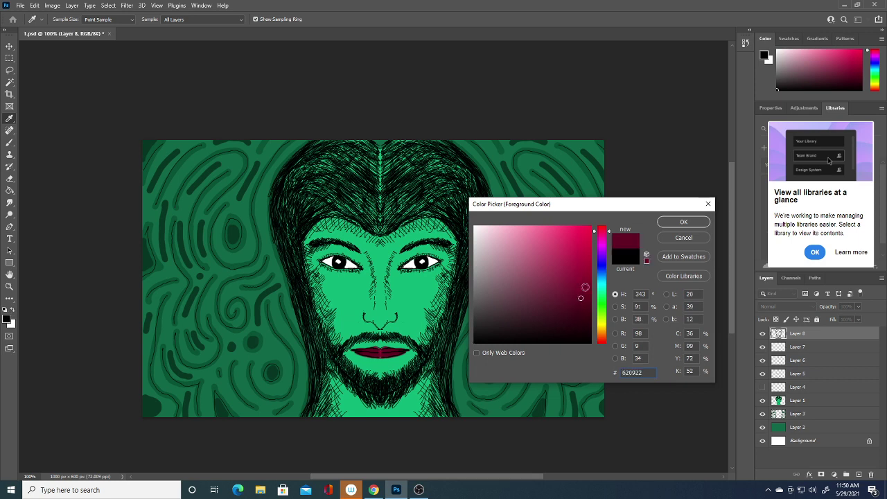
{"action": "left_click", "coordinate": [684, 237]}
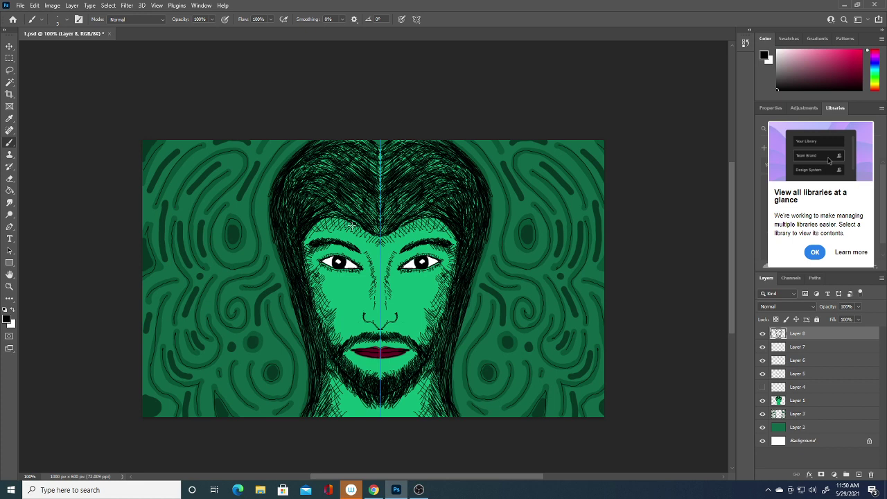
- Add mirrored 1 px black hatching along the jaw, neck sides and in the hair
{"action": "left_click_drag", "start_coordinate": [338, 392], "coordinate": [330, 373]}
{"action": "mouse_move", "coordinate": [309, 416]}
{"action": "left_mouse_down"}
{"action": "mouse_move", "coordinate": [298, 386]}
{"action": "mouse_move", "coordinate": [300, 398]}
{"action": "mouse_move", "coordinate": [307, 365]}
{"action": "left_mouse_up"}
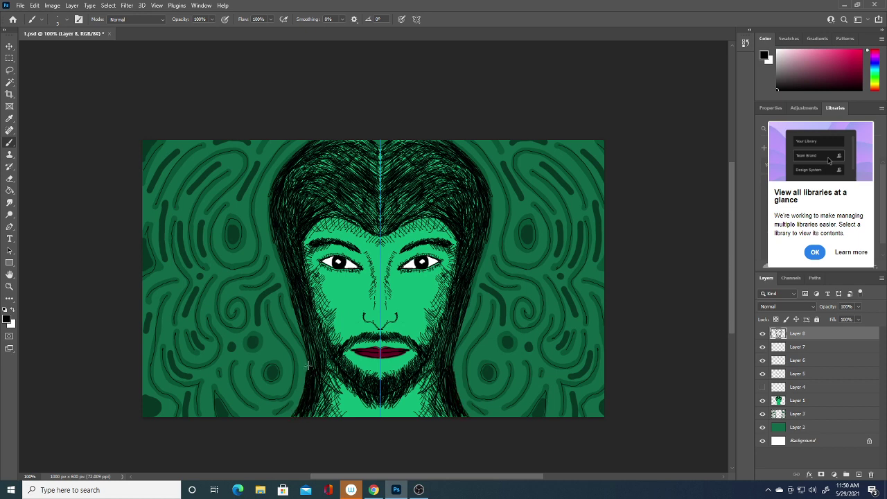
{"action": "mouse_move", "coordinate": [459, 402]}
{"action": "left_mouse_down"}
{"action": "mouse_move", "coordinate": [457, 359]}
{"action": "mouse_move", "coordinate": [457, 379]}
{"action": "left_mouse_up"}
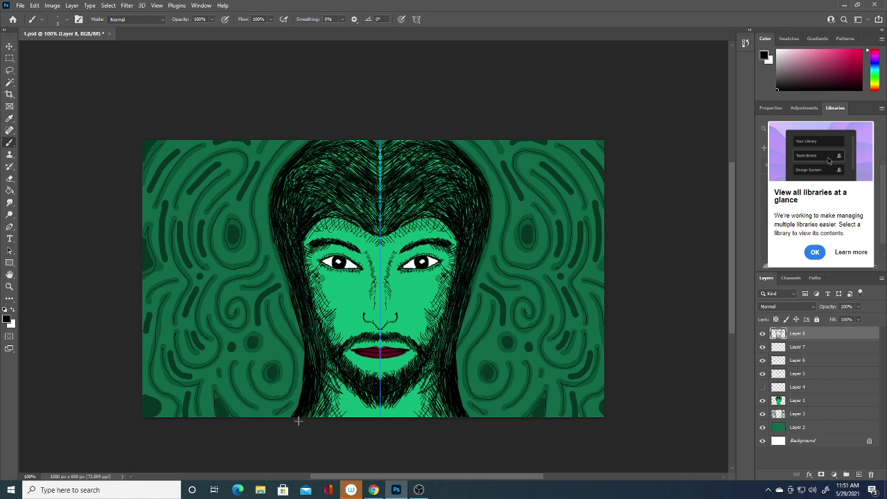
{"action": "left_click_drag", "start_coordinate": [456, 358], "coordinate": [462, 309]}
{"action": "mouse_move", "coordinate": [321, 175]}
{"action": "left_mouse_down"}
{"action": "mouse_move", "coordinate": [316, 164]}
{"action": "mouse_move", "coordinate": [326, 174]}
{"action": "left_mouse_up"}
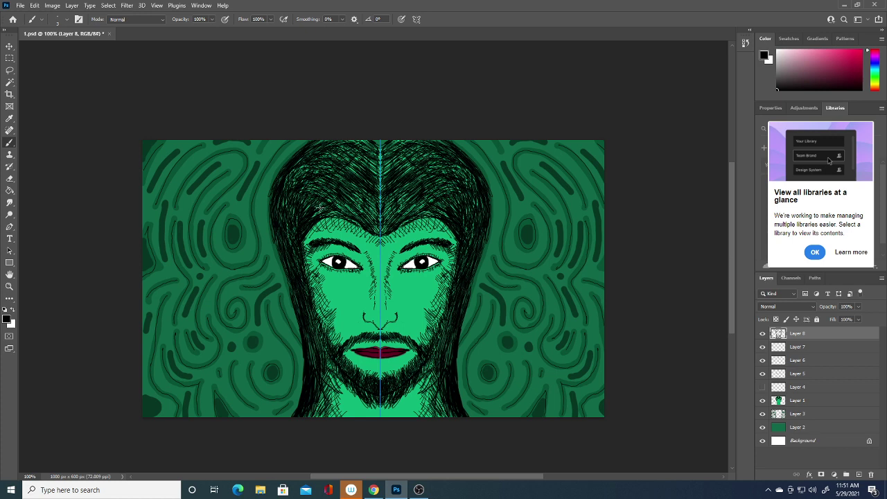
{"action": "mouse_move", "coordinate": [317, 215]}
{"action": "left_mouse_down"}
{"action": "mouse_move", "coordinate": [343, 208]}
{"action": "mouse_move", "coordinate": [335, 145]}
{"action": "mouse_move", "coordinate": [316, 161]}
{"action": "left_mouse_up"}
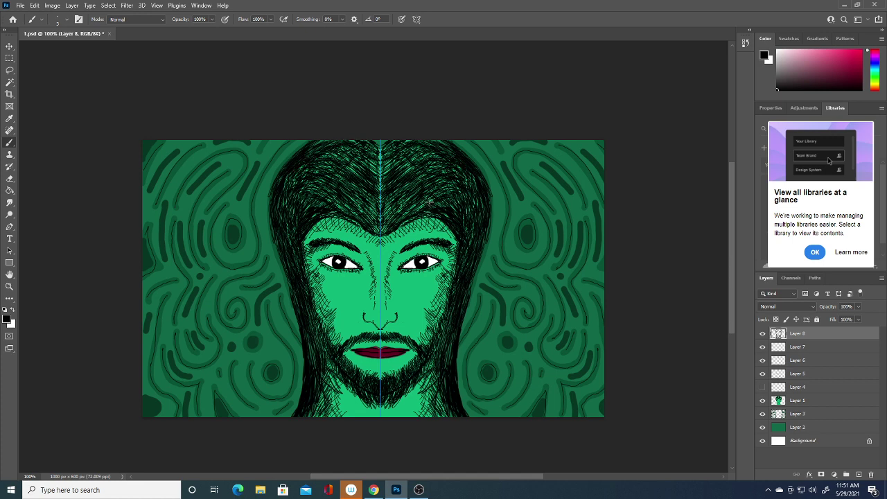
{"action": "mouse_move", "coordinate": [409, 221]}
{"action": "left_mouse_down"}
{"action": "mouse_move", "coordinate": [422, 208]}
{"action": "mouse_move", "coordinate": [399, 153]}
{"action": "mouse_move", "coordinate": [412, 166]}
{"action": "left_mouse_up"}
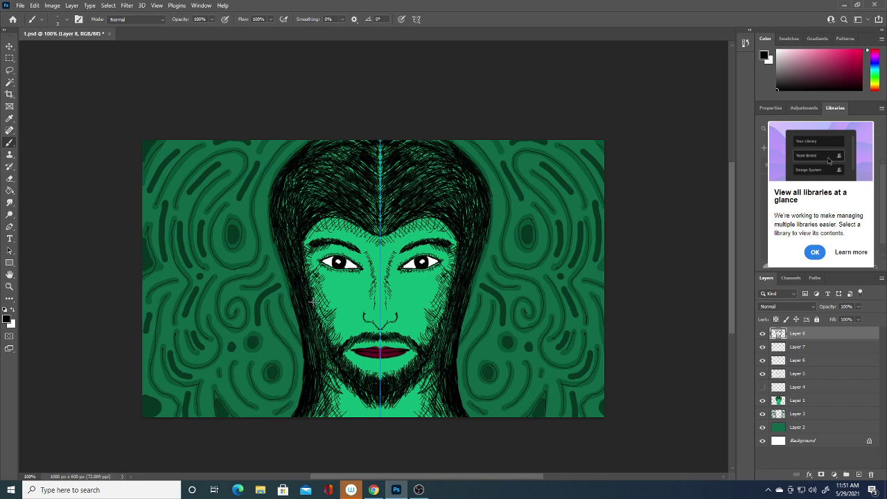
- Set the foreground colour to medium green 377b61
{"action": "left_click", "coordinate": [7, 320]}
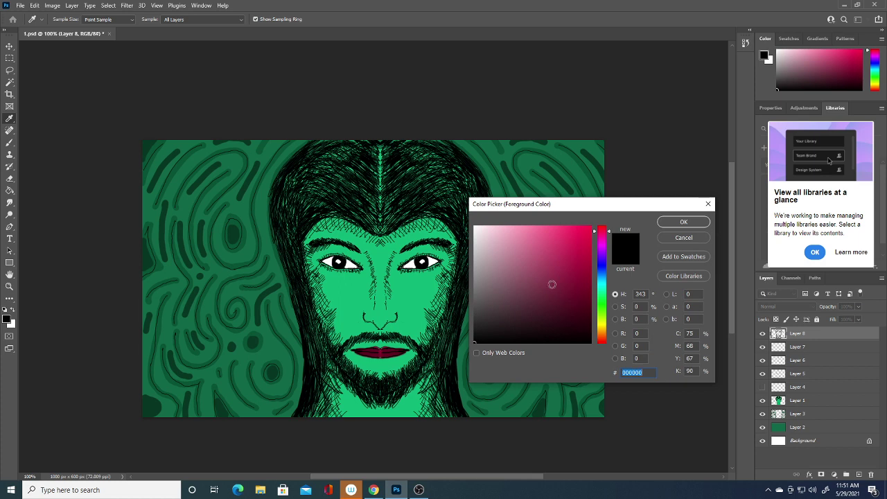
{"action": "left_click", "coordinate": [271, 290]}
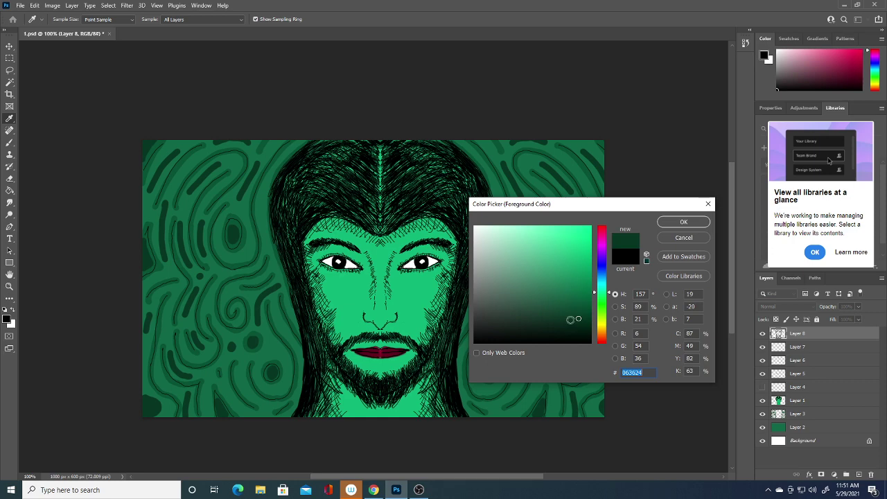
{"action": "left_click", "coordinate": [539, 286]}
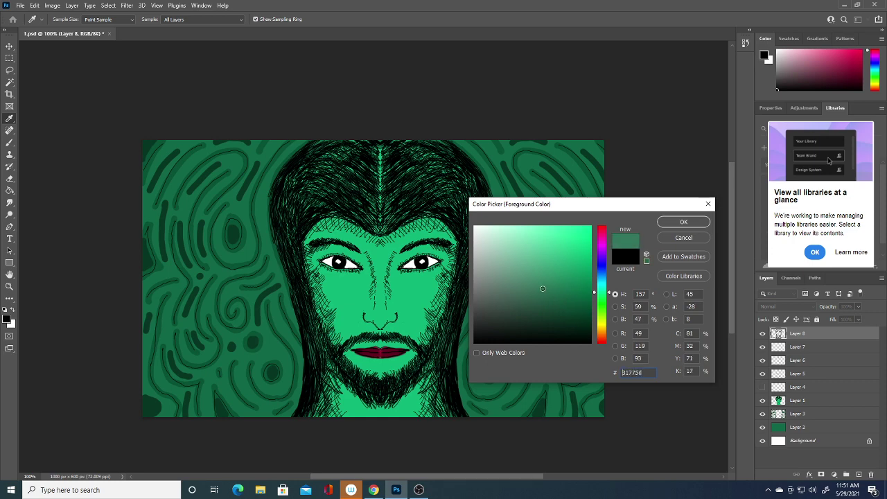
{"action": "left_click", "coordinate": [679, 221]}
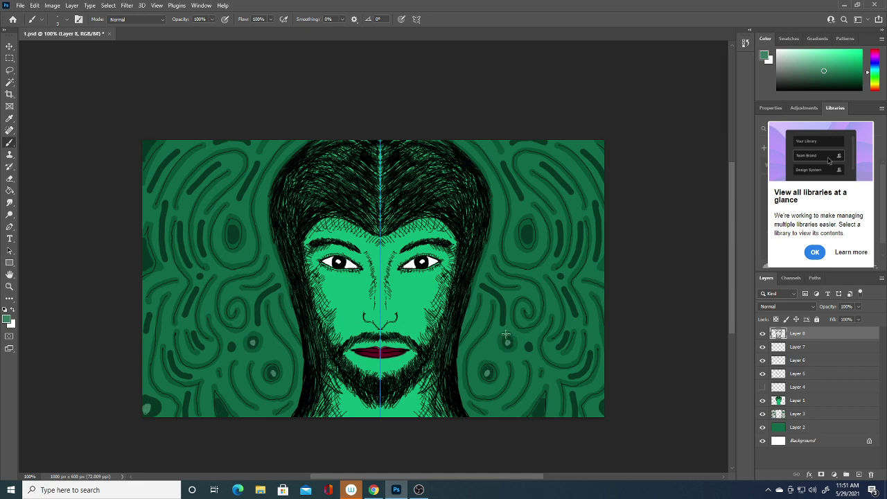
- Paint mirrored green accent strokes into the background swirls on both sides of the face
{"action": "left_click", "coordinate": [529, 236]}
{"action": "left_click_drag", "start_coordinate": [241, 192], "coordinate": [251, 176]}
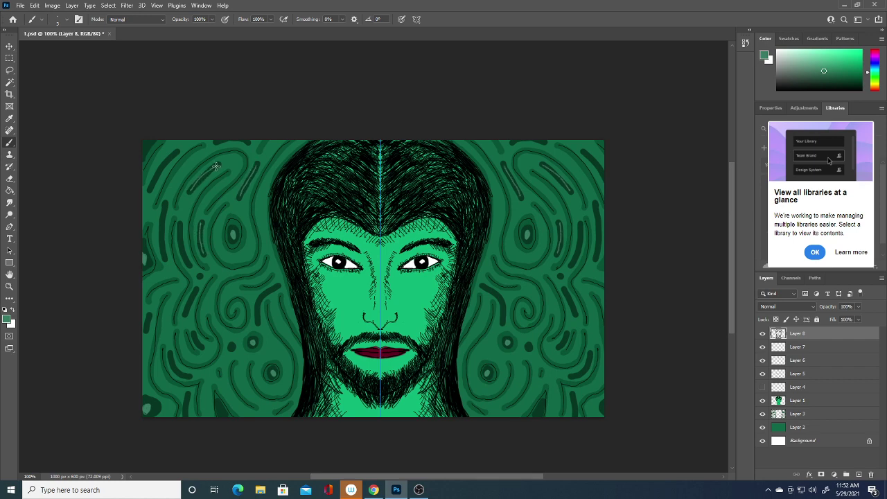
{"action": "left_click_drag", "start_coordinate": [159, 170], "coordinate": [166, 161]}
{"action": "mouse_move", "coordinate": [164, 208]}
{"action": "left_mouse_down"}
{"action": "mouse_move", "coordinate": [164, 256]}
{"action": "mouse_move", "coordinate": [184, 260]}
{"action": "left_mouse_up"}
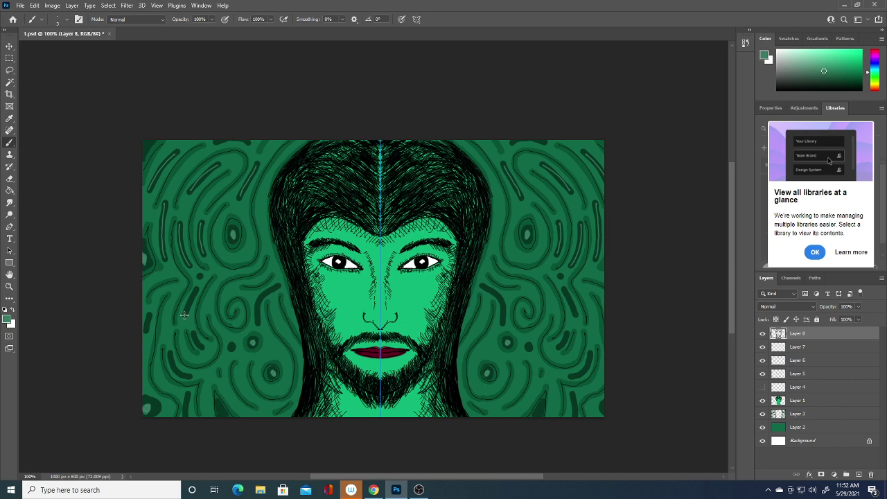
{"action": "left_click_drag", "start_coordinate": [188, 309], "coordinate": [194, 294]}
{"action": "left_click_drag", "start_coordinate": [263, 298], "coordinate": [258, 317]}
{"action": "left_click_drag", "start_coordinate": [175, 357], "coordinate": [181, 375]}
{"action": "left_click_drag", "start_coordinate": [219, 403], "coordinate": [224, 419]}
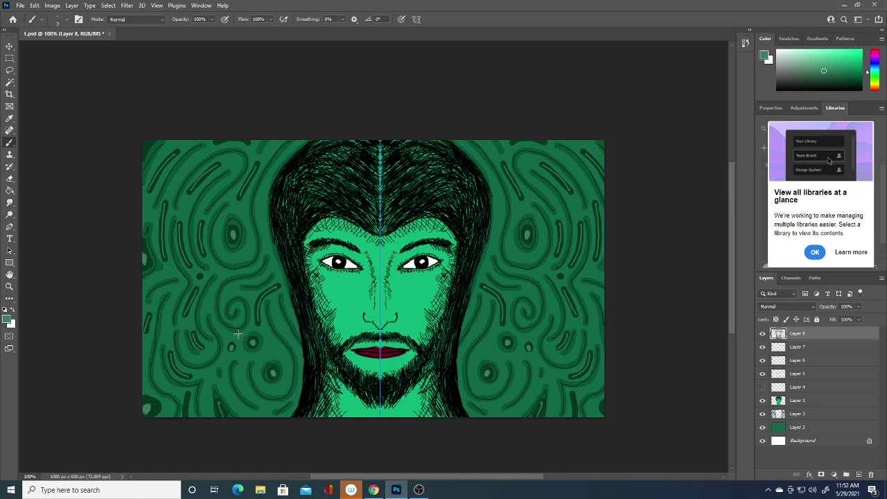
- Set the paint colour to white and add a new Layer 9
{"action": "left_click", "coordinate": [7, 320]}
{"action": "left_click_drag", "start_coordinate": [515, 264], "coordinate": [473, 227]}
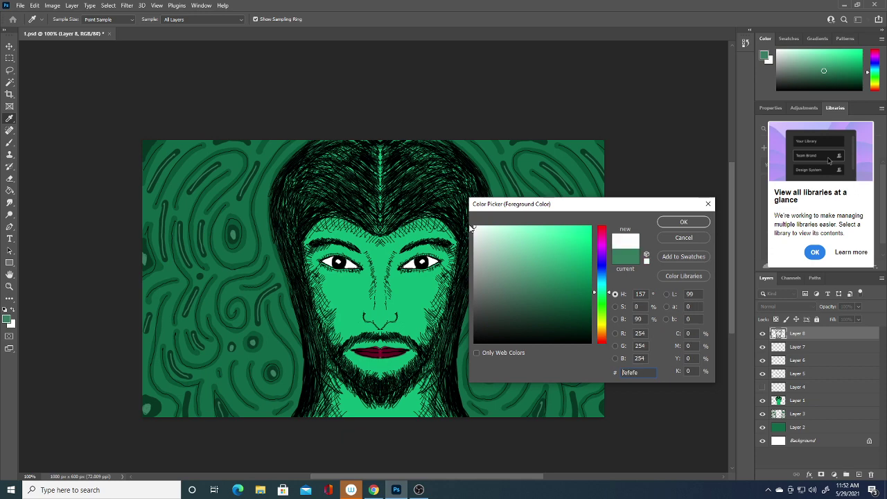
{"action": "left_click", "coordinate": [683, 223]}
{"action": "left_click", "coordinate": [860, 474]}
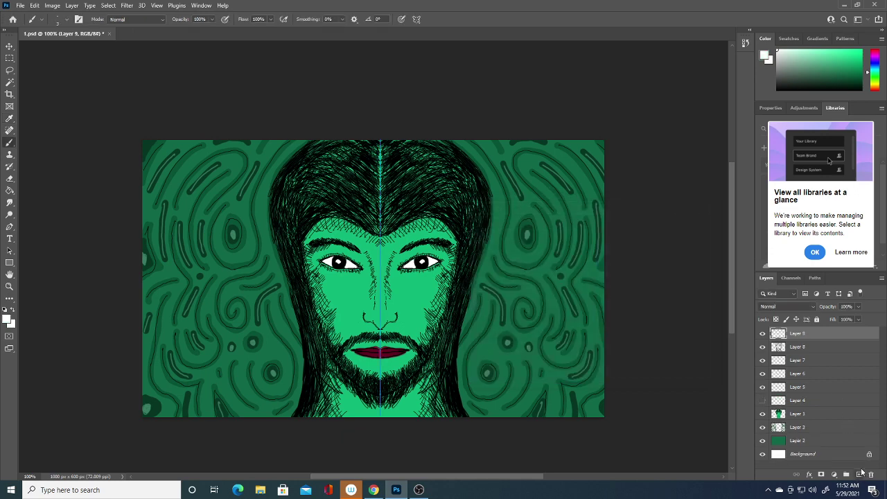
- Paint mirrored white curves along the left swirls, beside the hair, and around a background oval
{"action": "mouse_move", "coordinate": [147, 340]}
{"action": "left_mouse_down"}
{"action": "mouse_move", "coordinate": [167, 409]}
{"action": "mouse_move", "coordinate": [159, 414]}
{"action": "left_mouse_up"}
{"action": "left_click_drag", "start_coordinate": [144, 288], "coordinate": [168, 272]}
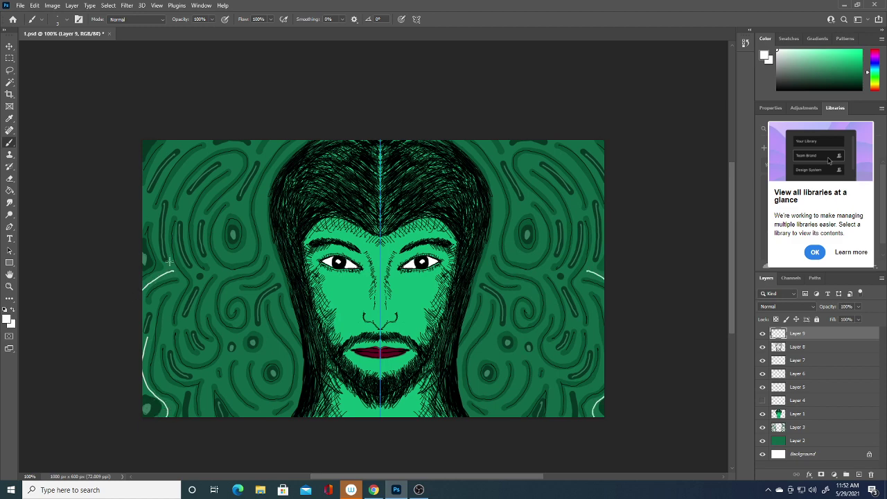
{"action": "mouse_move", "coordinate": [144, 215]}
{"action": "left_mouse_down"}
{"action": "mouse_move", "coordinate": [171, 165]}
{"action": "mouse_move", "coordinate": [200, 137]}
{"action": "left_mouse_up"}
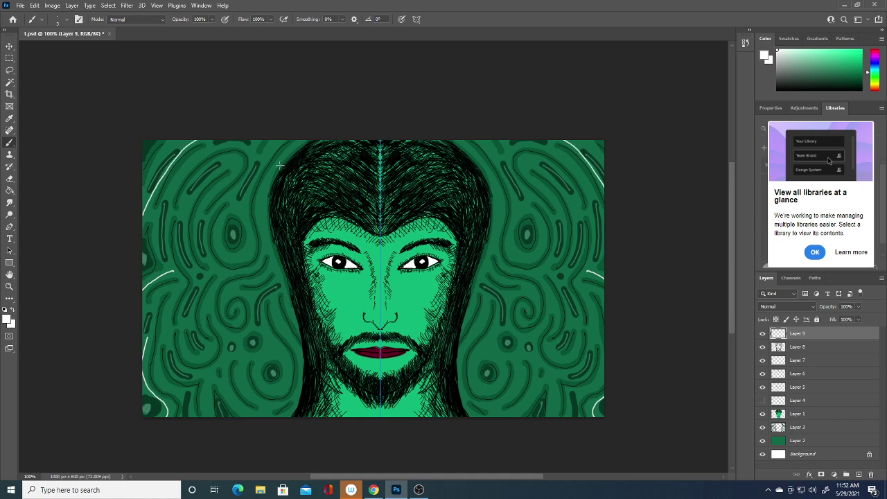
{"action": "mouse_move", "coordinate": [303, 140]}
{"action": "left_mouse_down"}
{"action": "mouse_move", "coordinate": [260, 209]}
{"action": "mouse_move", "coordinate": [292, 320]}
{"action": "left_mouse_up"}
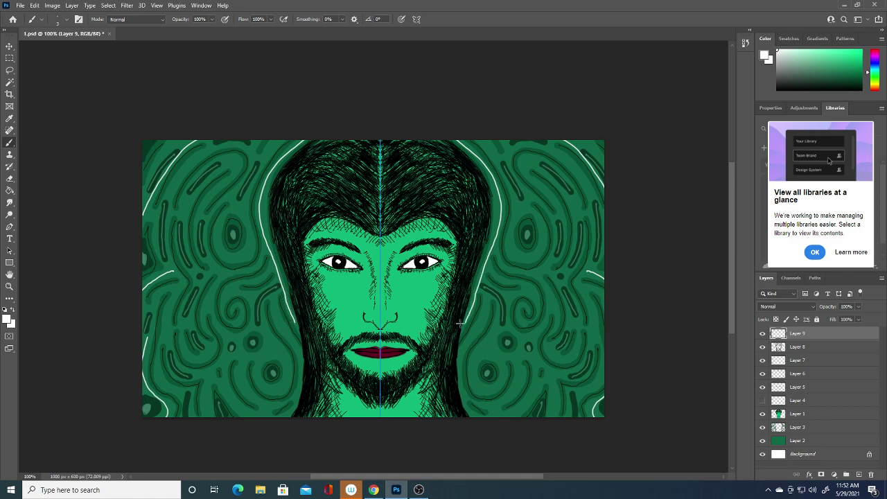
{"action": "mouse_move", "coordinate": [487, 300]}
{"action": "left_mouse_down"}
{"action": "mouse_move", "coordinate": [457, 374]}
{"action": "mouse_move", "coordinate": [467, 403]}
{"action": "left_mouse_up"}
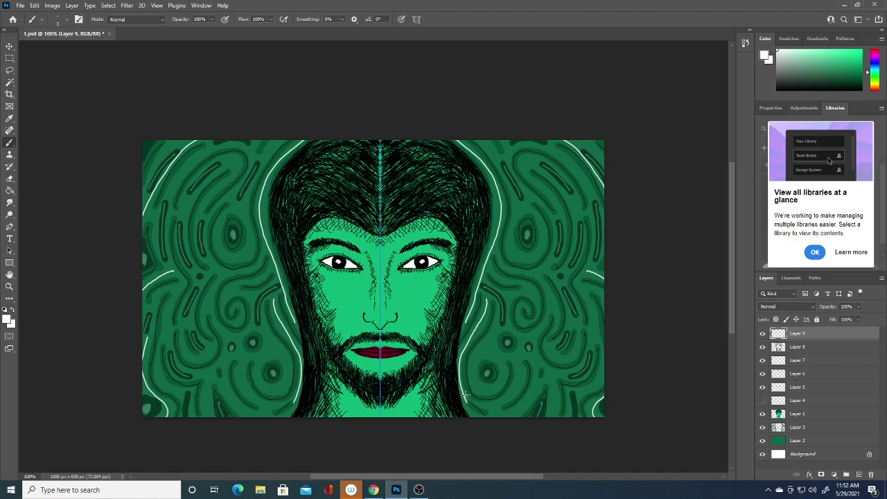
{"action": "mouse_move", "coordinate": [514, 359]}
{"action": "left_mouse_down"}
{"action": "mouse_move", "coordinate": [516, 387]}
{"action": "mouse_move", "coordinate": [496, 416]}
{"action": "mouse_move", "coordinate": [552, 373]}
{"action": "mouse_move", "coordinate": [555, 418]}
{"action": "left_mouse_up"}
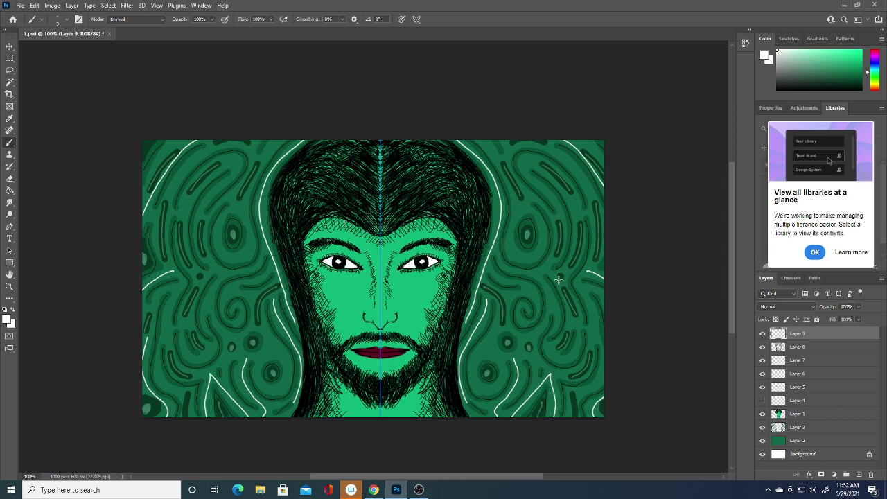
{"action": "mouse_move", "coordinate": [524, 208]}
{"action": "left_mouse_down"}
{"action": "mouse_move", "coordinate": [508, 239]}
{"action": "mouse_move", "coordinate": [519, 262]}
{"action": "mouse_move", "coordinate": [541, 249]}
{"action": "mouse_move", "coordinate": [538, 216]}
{"action": "mouse_move", "coordinate": [523, 206]}
{"action": "left_mouse_up"}
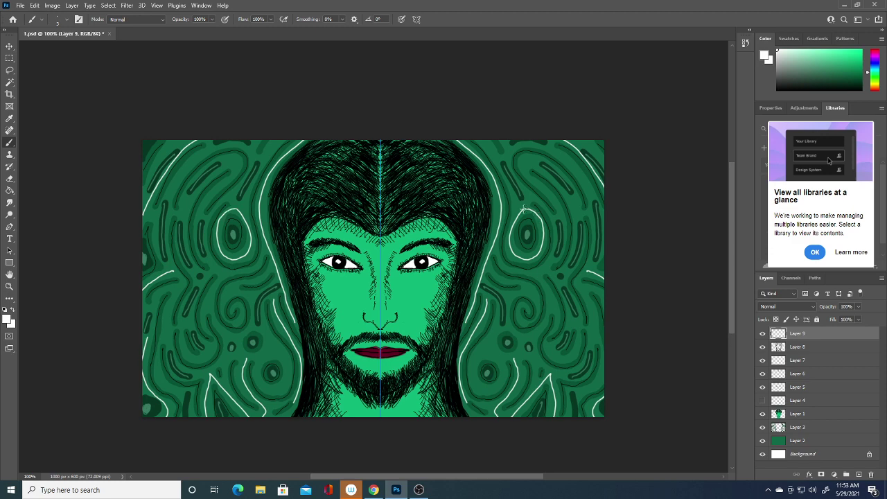
- Add more mirrored white curves in the upper swirls, down the canvas edge, and upper-left accents
{"action": "left_click_drag", "start_coordinate": [557, 150], "coordinate": [593, 197]}
{"action": "left_click_drag", "start_coordinate": [587, 295], "coordinate": [592, 348]}
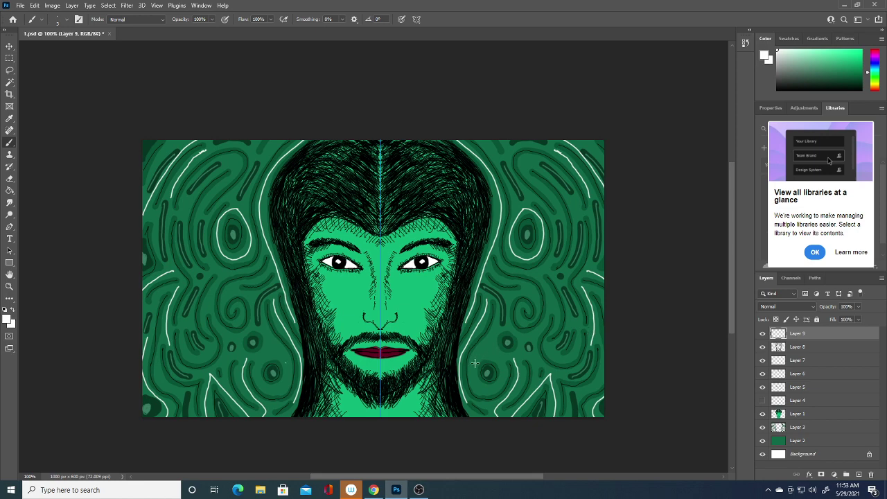
{"action": "mouse_move", "coordinate": [475, 366]}
{"action": "left_mouse_down"}
{"action": "mouse_move", "coordinate": [497, 352]}
{"action": "mouse_move", "coordinate": [504, 362]}
{"action": "left_mouse_up"}
{"action": "mouse_move", "coordinate": [225, 275]}
{"action": "left_mouse_down"}
{"action": "mouse_move", "coordinate": [210, 306]}
{"action": "mouse_move", "coordinate": [224, 332]}
{"action": "left_mouse_up"}
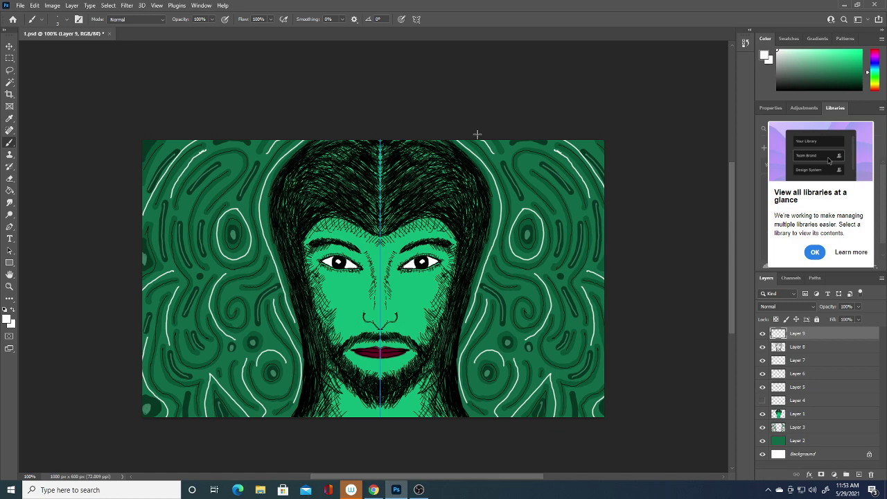
{"action": "left_click_drag", "start_coordinate": [185, 351], "coordinate": [209, 354]}
{"action": "left_click_drag", "start_coordinate": [182, 215], "coordinate": [191, 198]}
{"action": "left_click_drag", "start_coordinate": [153, 167], "coordinate": [175, 140]}
- Paint about ten short mirrored white strokes through the lower, upper, right and left-edge swirls on Layer 9
{"action": "left_click_drag", "start_coordinate": [263, 384], "coordinate": [286, 383]}
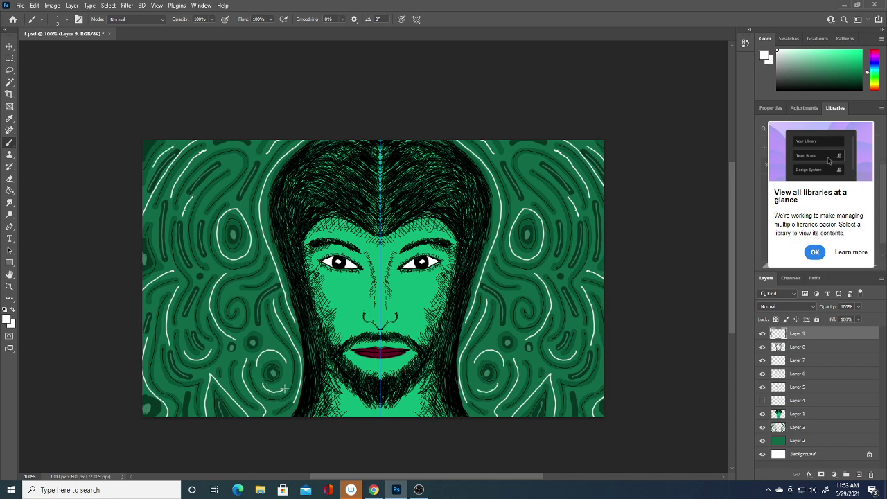
{"action": "left_click_drag", "start_coordinate": [227, 301], "coordinate": [236, 285]}
{"action": "left_click_drag", "start_coordinate": [156, 362], "coordinate": [176, 392]}
{"action": "left_click_drag", "start_coordinate": [525, 172], "coordinate": [531, 157]}
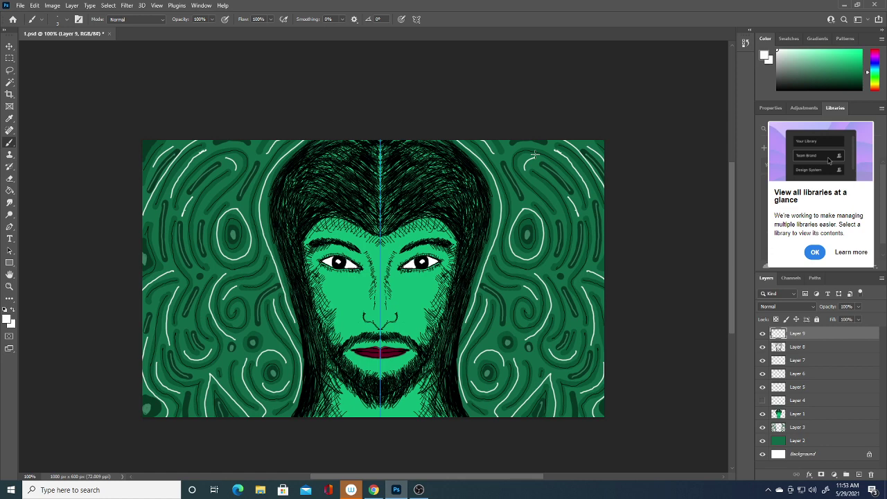
{"action": "left_click_drag", "start_coordinate": [264, 327], "coordinate": [273, 341]}
{"action": "left_click_drag", "start_coordinate": [224, 361], "coordinate": [239, 352]}
{"action": "left_click_drag", "start_coordinate": [536, 181], "coordinate": [546, 190]}
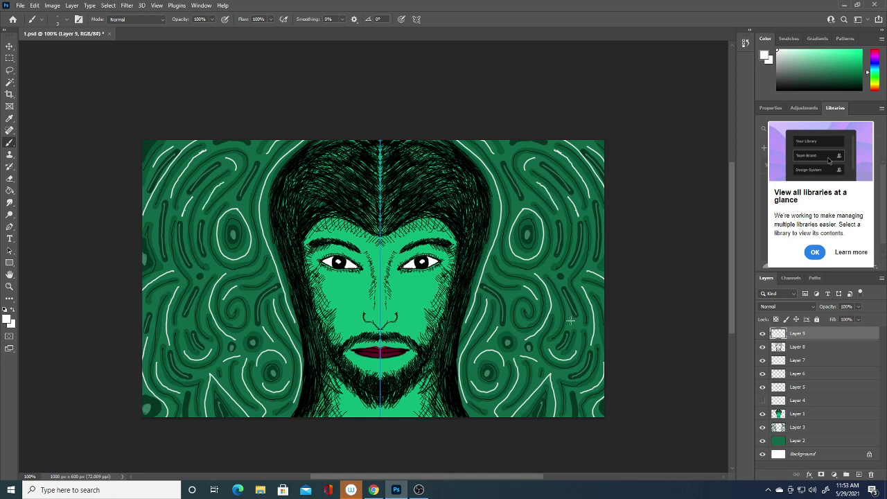
{"action": "left_click_drag", "start_coordinate": [572, 318], "coordinate": [569, 328]}
{"action": "left_click_drag", "start_coordinate": [197, 376], "coordinate": [205, 372]}
{"action": "left_click_drag", "start_coordinate": [156, 239], "coordinate": [153, 214]}
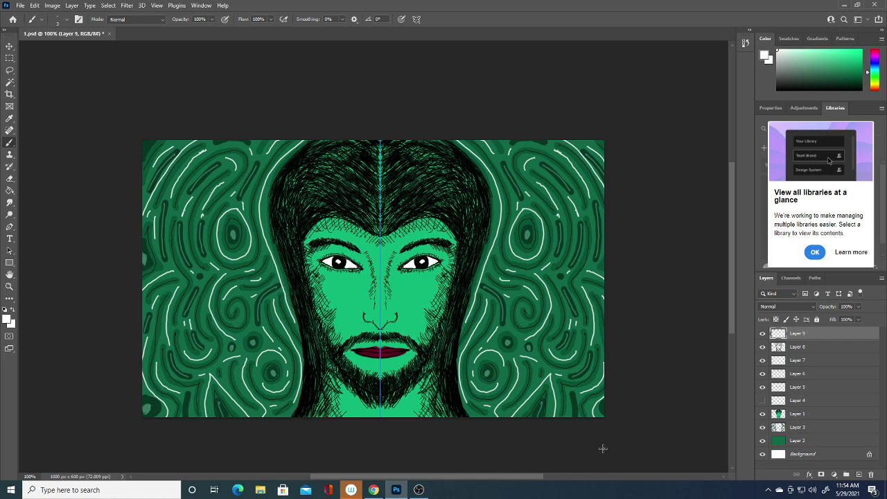
{"action": "left_click", "coordinate": [8, 318]}
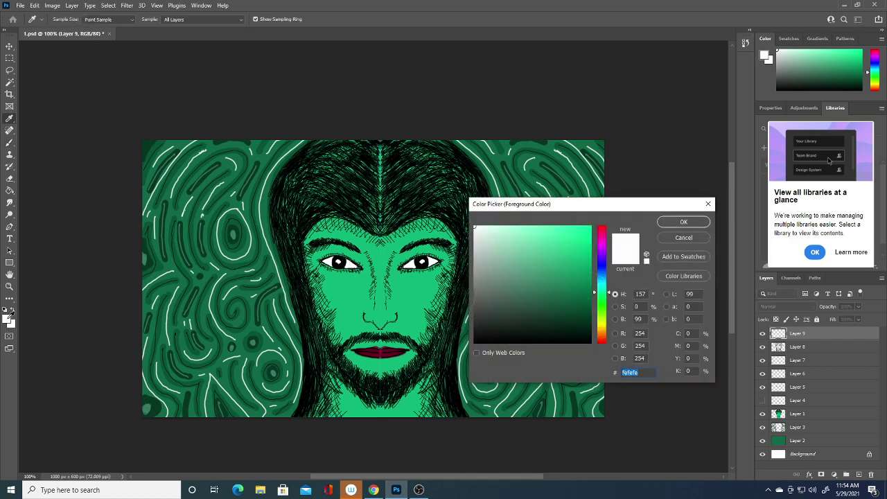
- Choose a bright green, add Layer 10, and paint green over the red lips
{"action": "left_click", "coordinate": [574, 300]}
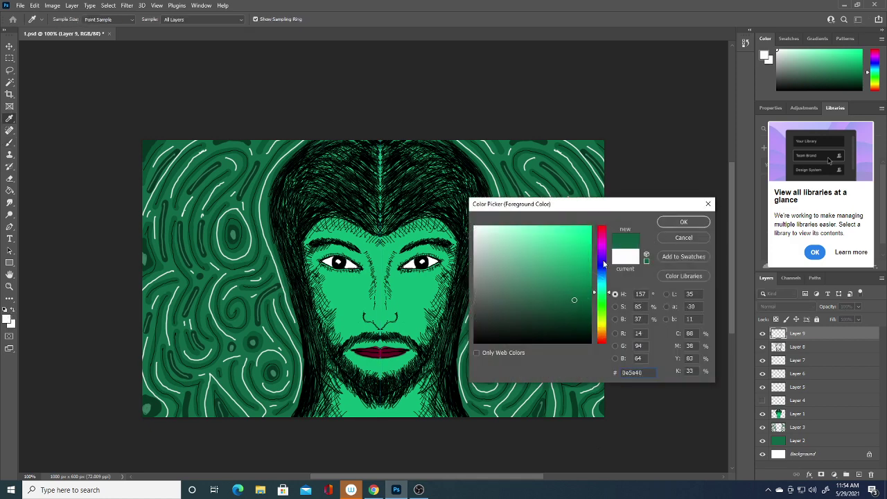
{"action": "left_click", "coordinate": [577, 278]}
{"action": "left_click", "coordinate": [684, 222]}
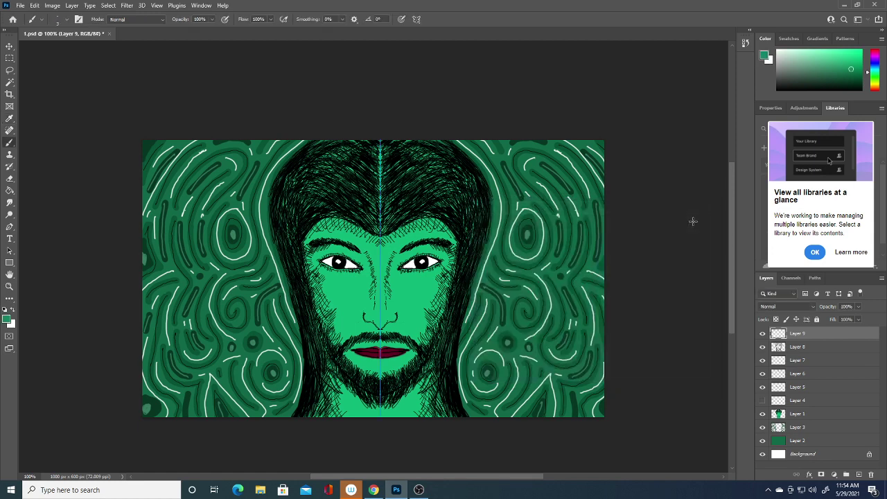
{"action": "left_click", "coordinate": [858, 474]}
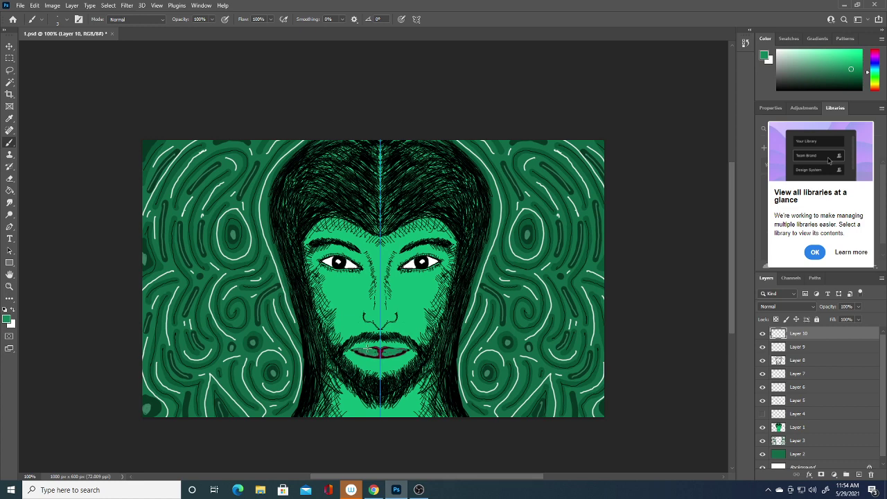
{"action": "left_click_drag", "start_coordinate": [354, 350], "coordinate": [380, 352]}
{"action": "left_click", "coordinate": [6, 318]}
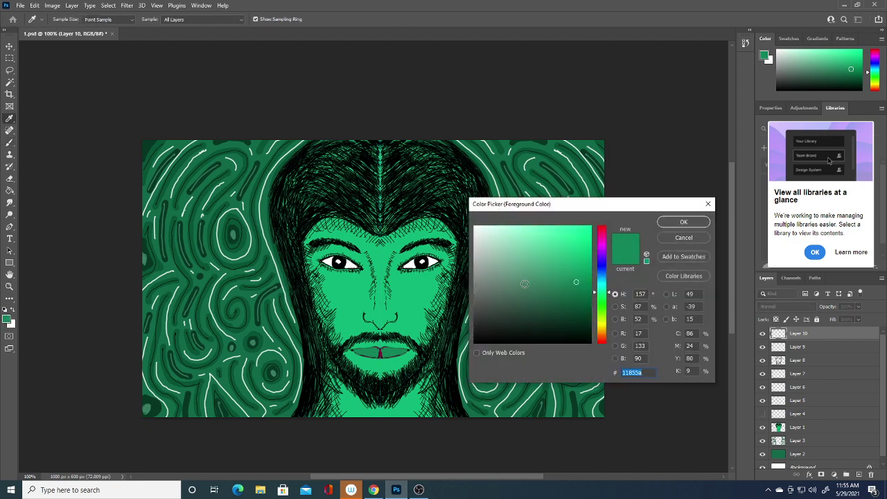
- Set the paint colour to near-black and darken the line between the lips
{"action": "left_click", "coordinate": [490, 341]}
{"action": "left_click", "coordinate": [685, 222]}
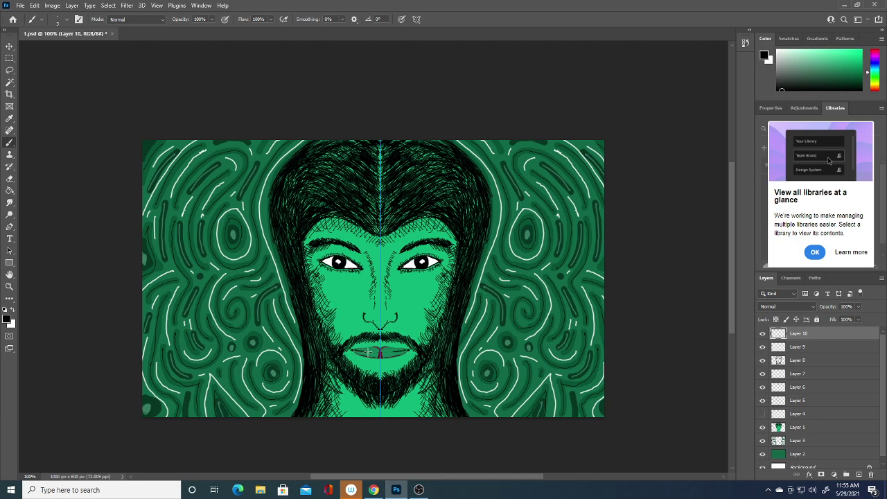
{"action": "mouse_move", "coordinate": [379, 351]}
{"action": "left_mouse_down"}
{"action": "mouse_move", "coordinate": [361, 352]}
{"action": "mouse_move", "coordinate": [379, 346]}
{"action": "left_mouse_up"}
- Sample the lip green from the canvas as the paint colour
{"action": "left_click", "coordinate": [7, 320]}
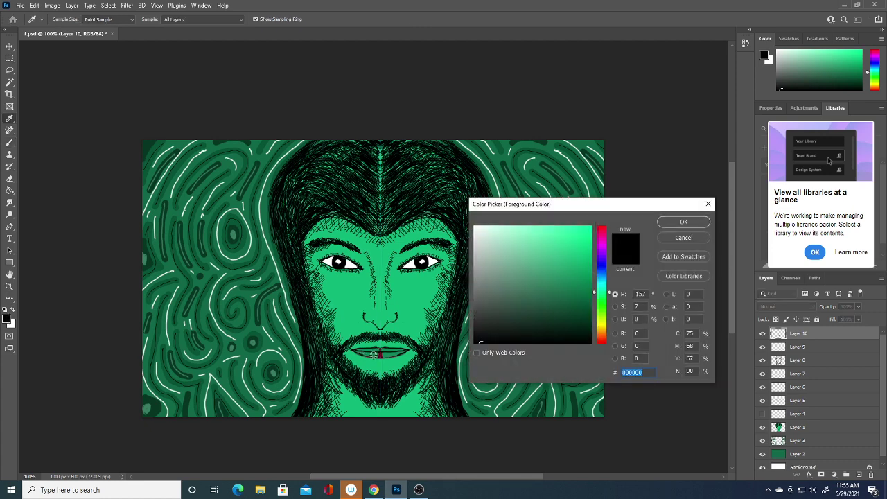
{"action": "left_click", "coordinate": [374, 352]}
{"action": "left_click", "coordinate": [677, 224]}
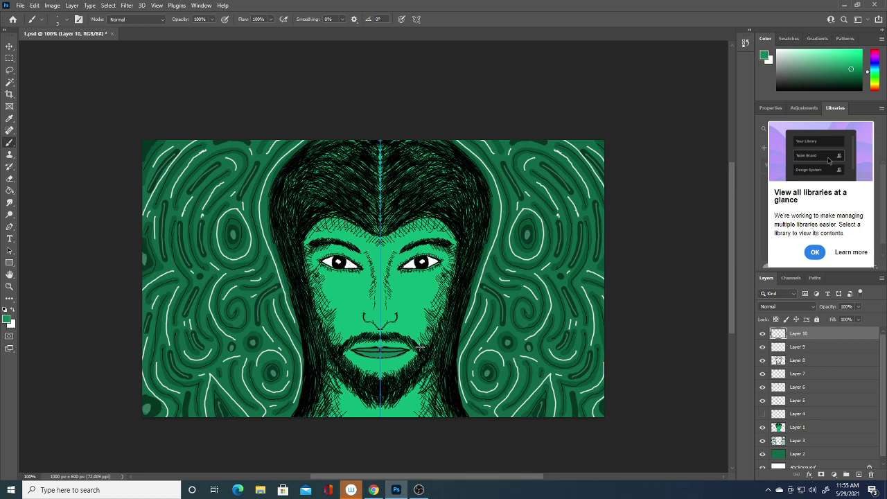
{"action": "key", "text": "i"}
- Set the paint colour back to black with the brush active, and add a new Layer 11
{"action": "left_click", "coordinate": [7, 320]}
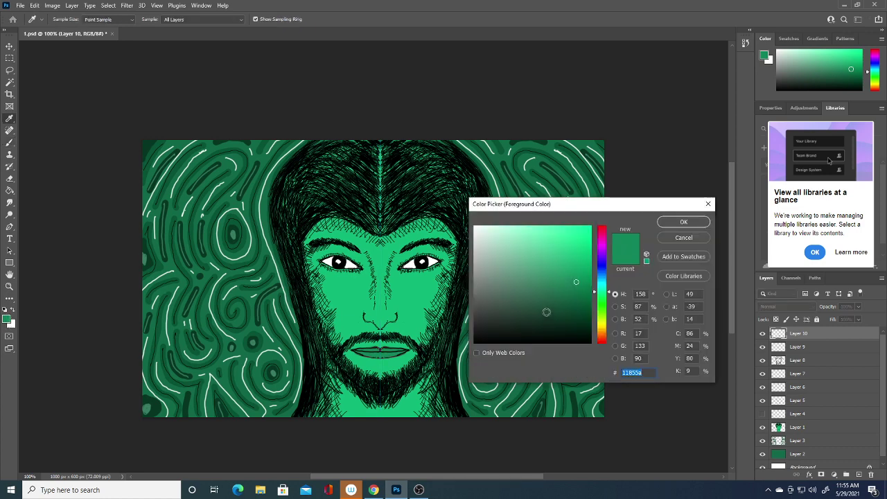
{"action": "left_click", "coordinate": [480, 342]}
{"action": "left_click", "coordinate": [684, 222]}
{"action": "key", "text": "b"}
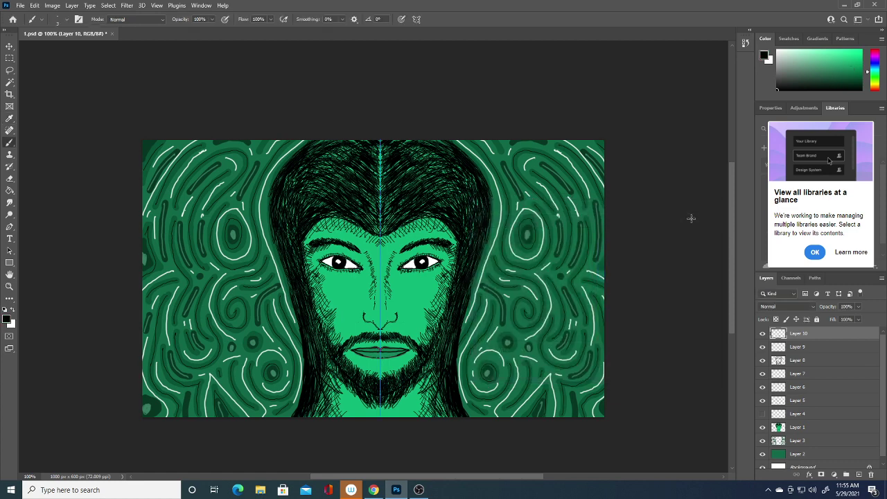
{"action": "left_click", "coordinate": [859, 474]}
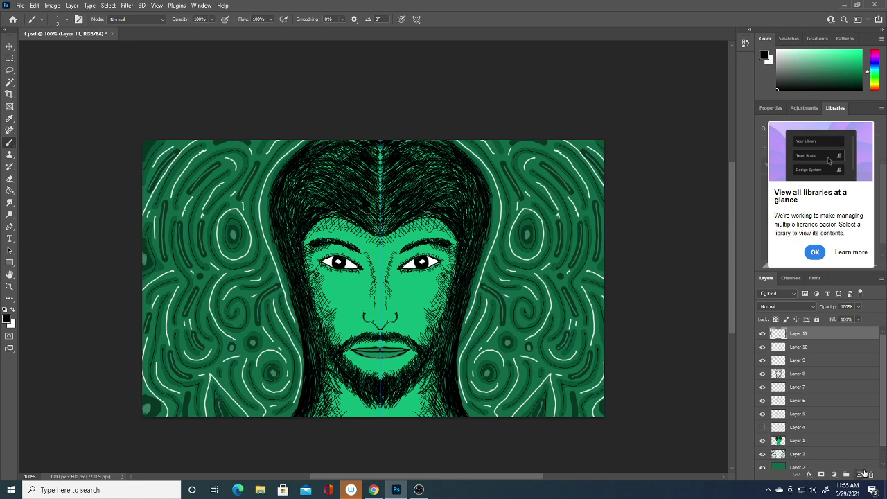
- Enlarge the black brush and paint mirrored looping strokes on both lower sides of Layer 11
{"action": "left_click", "coordinate": [7, 320]}
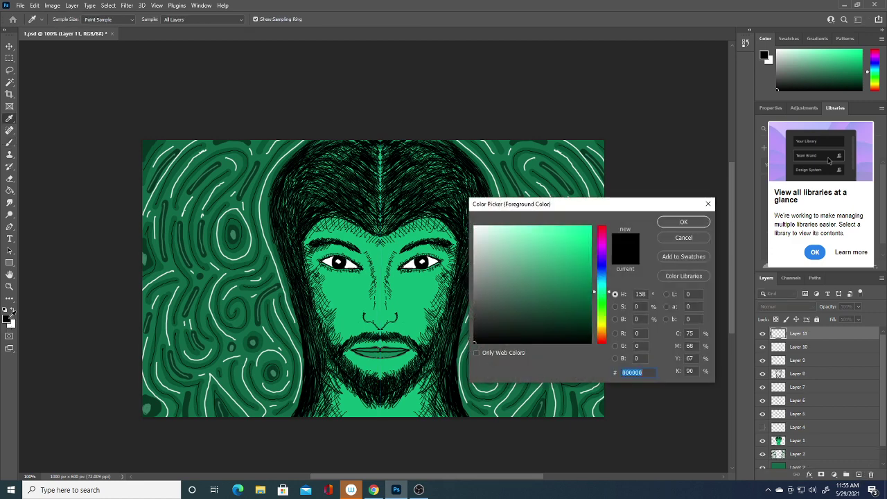
{"action": "left_click", "coordinate": [694, 225]}
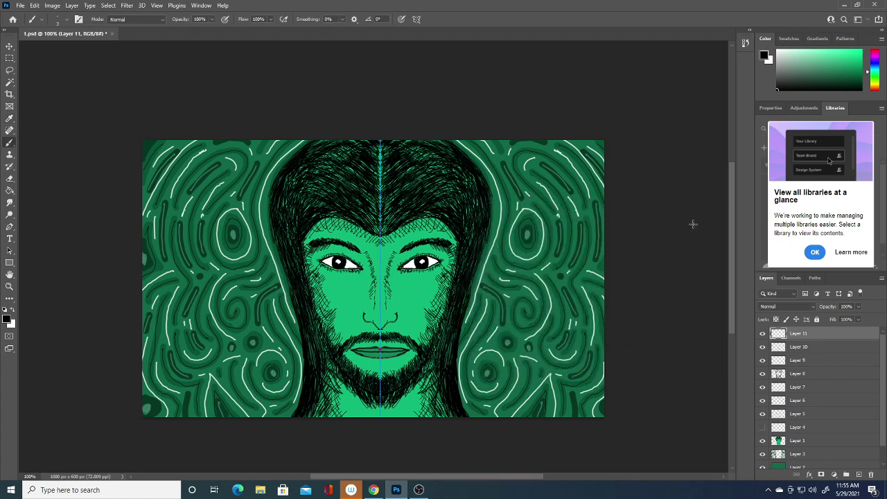
{"action": "left_click", "coordinate": [67, 18]}
{"action": "left_click_drag", "start_coordinate": [53, 50], "coordinate": [54, 51]}
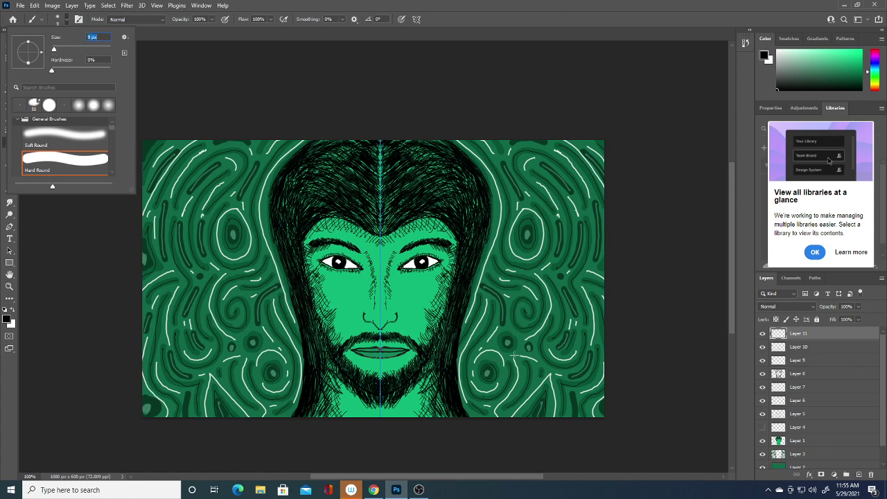
{"action": "mouse_move", "coordinate": [531, 363]}
{"action": "left_mouse_down"}
{"action": "mouse_move", "coordinate": [511, 371]}
{"action": "mouse_move", "coordinate": [552, 303]}
{"action": "left_mouse_up"}
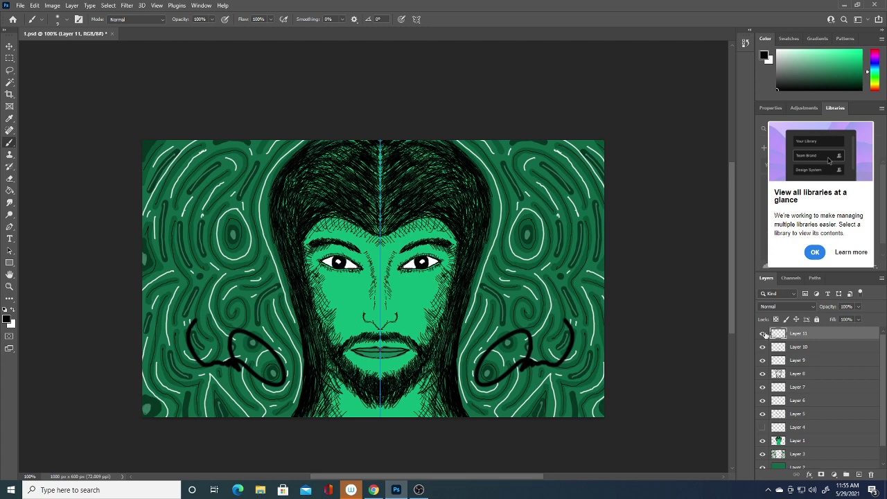
- Hide Layer 11, turn symmetry painting off, and dismiss the hidden-layer error
{"action": "left_click", "coordinate": [764, 334]}
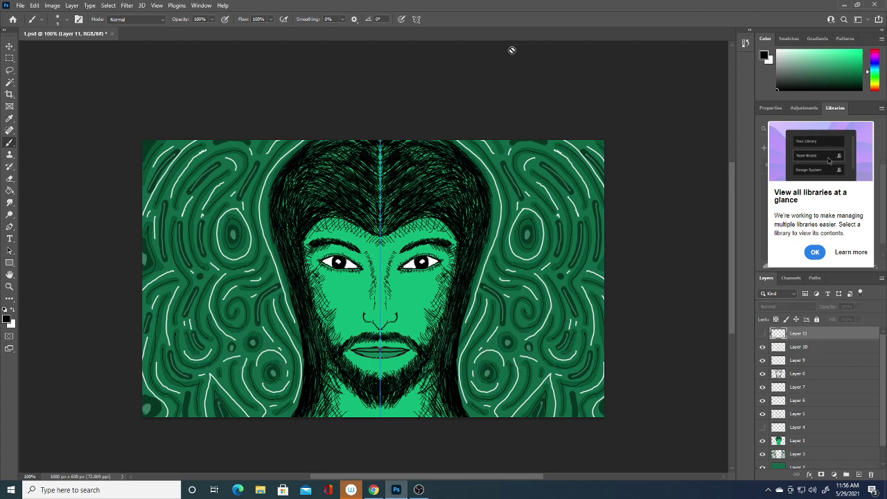
{"action": "left_click", "coordinate": [417, 19]}
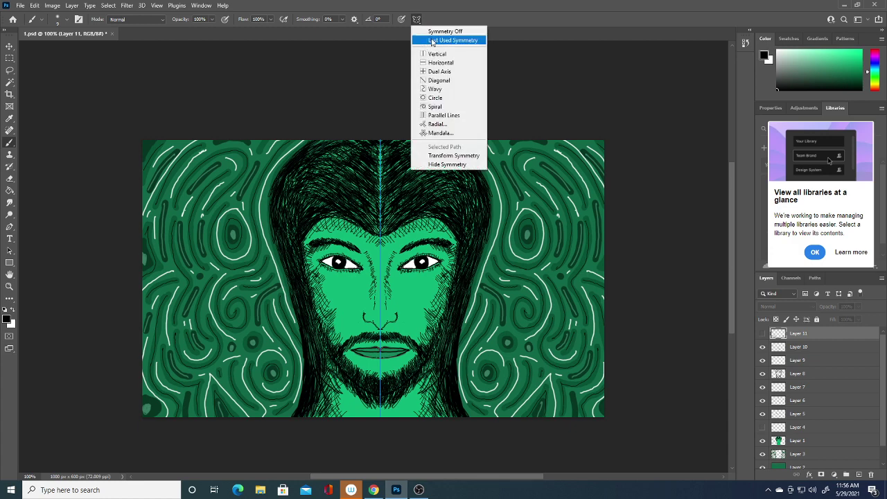
{"action": "left_click", "coordinate": [443, 31]}
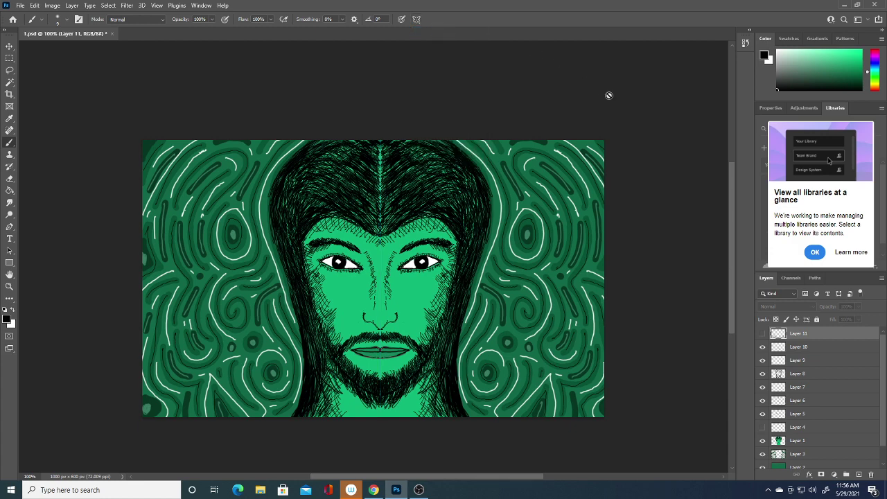
{"action": "left_click", "coordinate": [537, 382]}
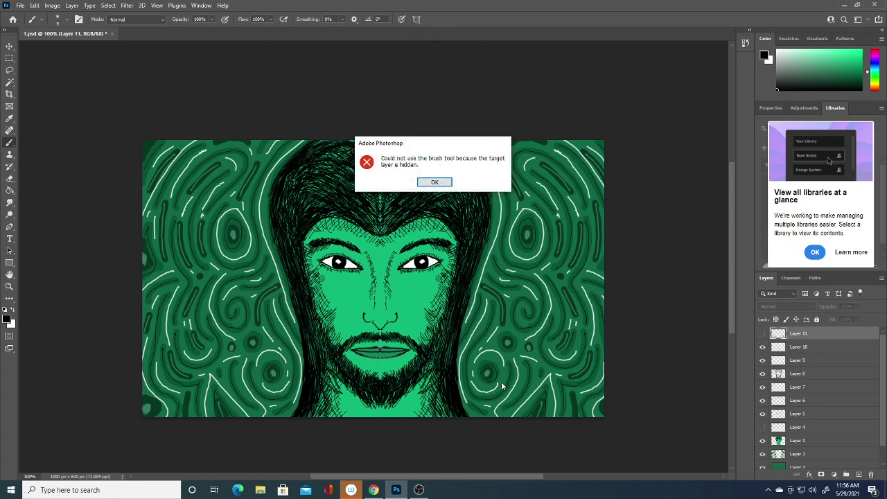
{"action": "left_click", "coordinate": [435, 183]}
- On a new Layer 12, paint a first black signature at lower right, then hide it
{"action": "left_click", "coordinate": [859, 474]}
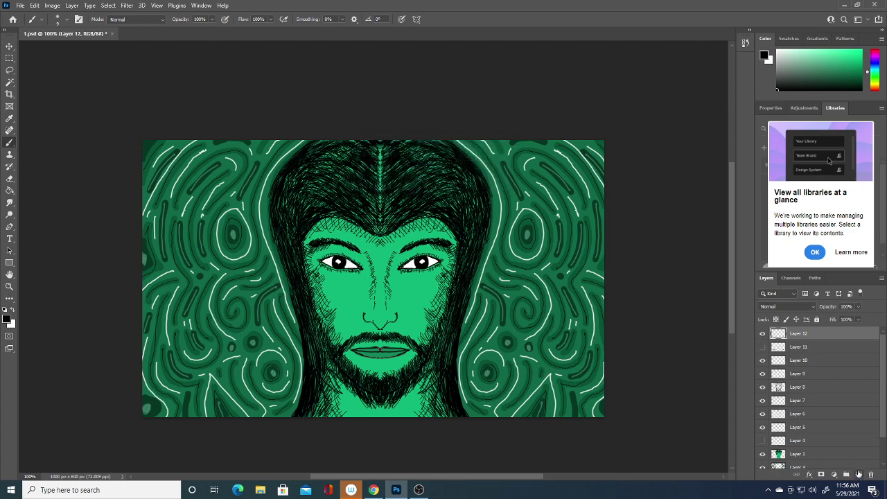
{"action": "mouse_move", "coordinate": [537, 371]}
{"action": "left_mouse_down"}
{"action": "mouse_move", "coordinate": [549, 372]}
{"action": "mouse_move", "coordinate": [558, 340]}
{"action": "left_mouse_up"}
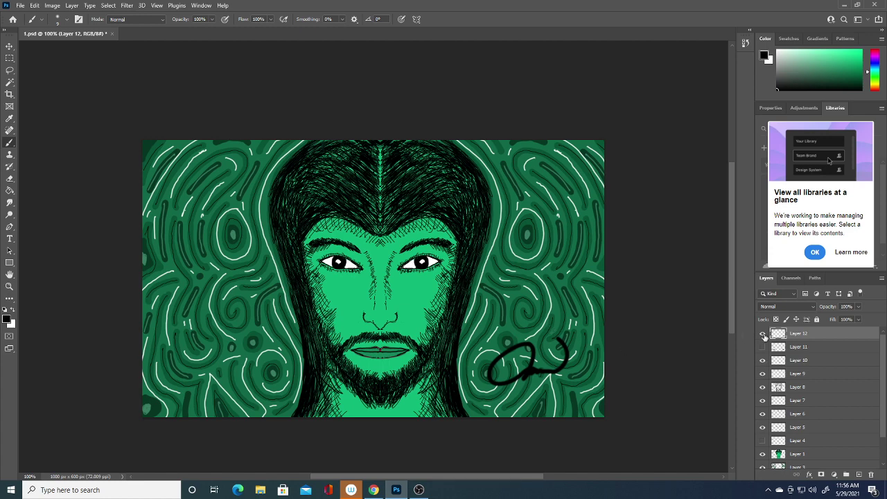
{"action": "left_click", "coordinate": [763, 335]}
- Add Layer 13 and switch to a Hard Round brush at 10 px
{"action": "left_click", "coordinate": [859, 474]}
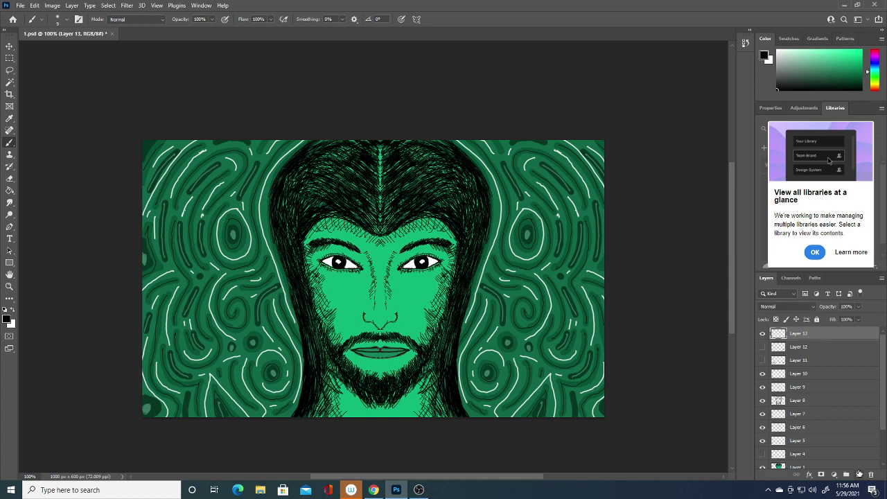
{"action": "left_click", "coordinate": [63, 19]}
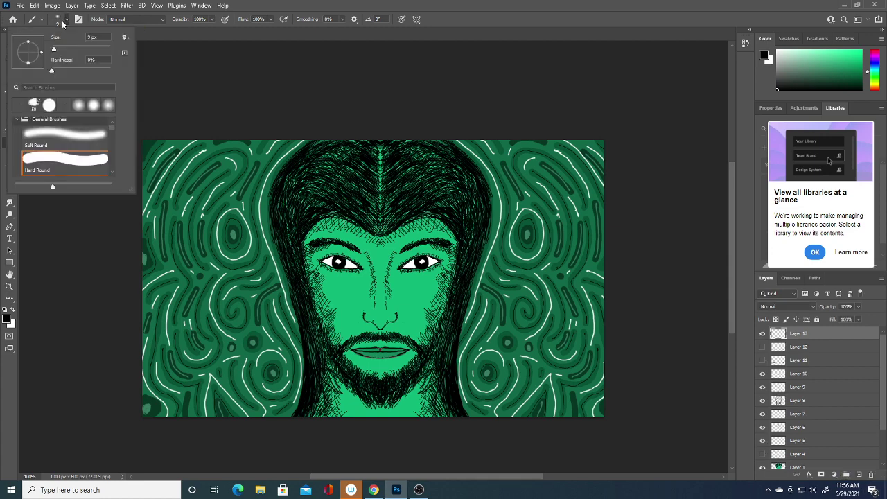
{"action": "left_click", "coordinate": [61, 159]}
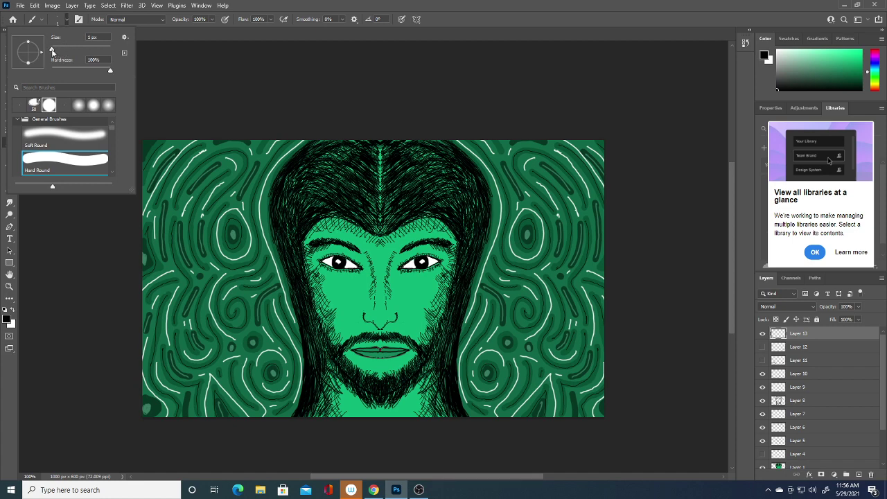
{"action": "left_click_drag", "start_coordinate": [55, 49], "coordinate": [59, 52]}
{"action": "left_click_drag", "start_coordinate": [56, 51], "coordinate": [53, 50]}
{"action": "left_click", "coordinate": [376, 113]}
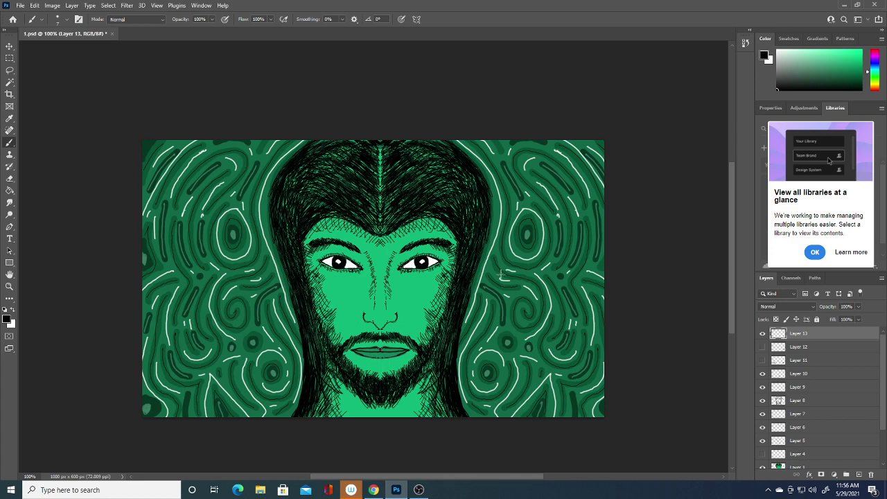
- Paint a second signature attempt at lower right, then hide Layer 13
{"action": "right_click", "coordinate": [542, 376]}
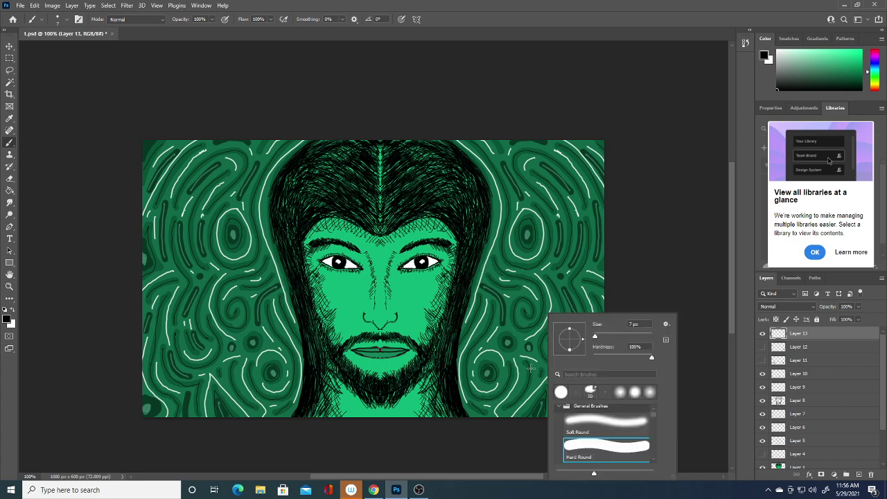
{"action": "left_click", "coordinate": [644, 272]}
{"action": "left_click_drag", "start_coordinate": [539, 380], "coordinate": [557, 333]}
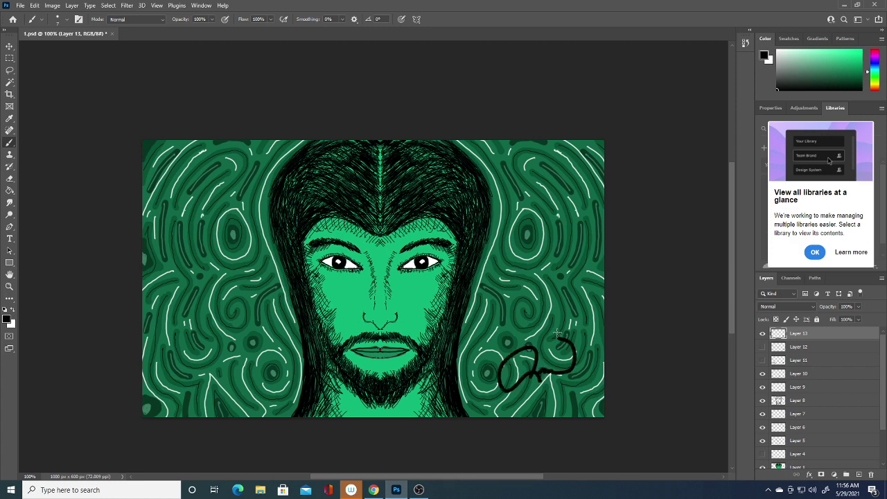
{"action": "left_click", "coordinate": [763, 334]}
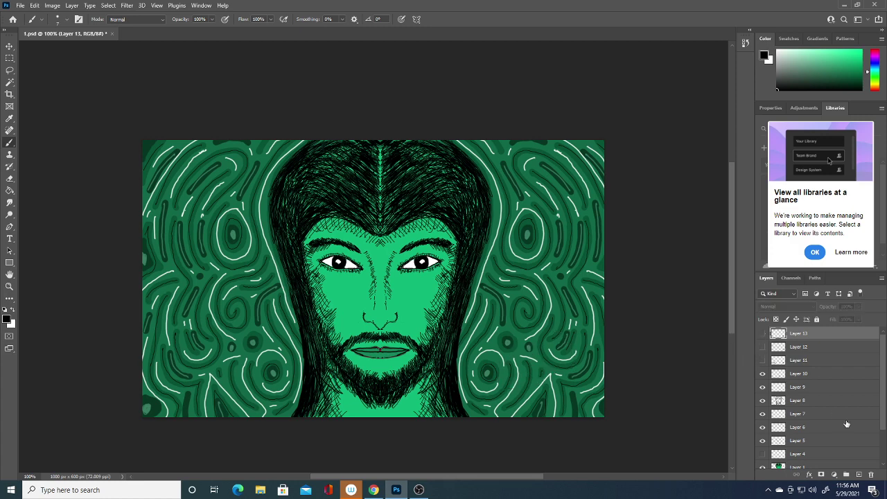
- On a new Layer 14, paint the final looped signature at bottom right
{"action": "left_click", "coordinate": [859, 475]}
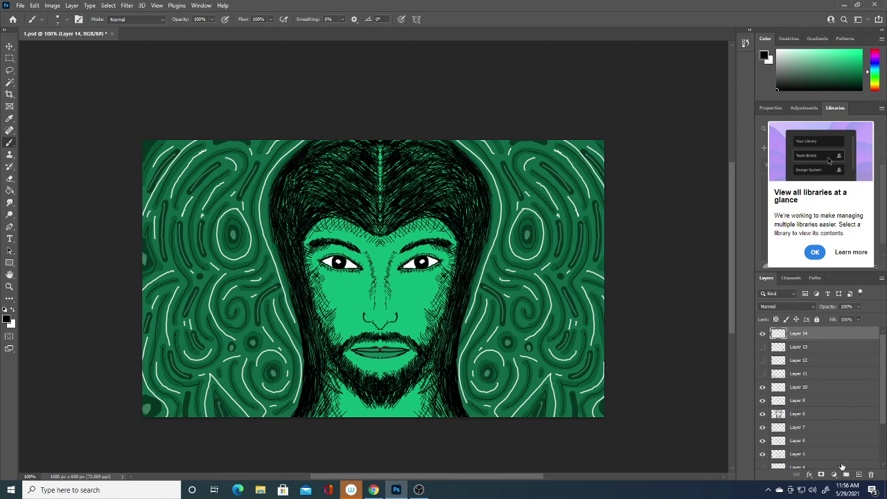
{"action": "mouse_move", "coordinate": [546, 381]}
{"action": "left_mouse_down"}
{"action": "mouse_move", "coordinate": [556, 377]}
{"action": "mouse_move", "coordinate": [565, 333]}
{"action": "left_mouse_up"}
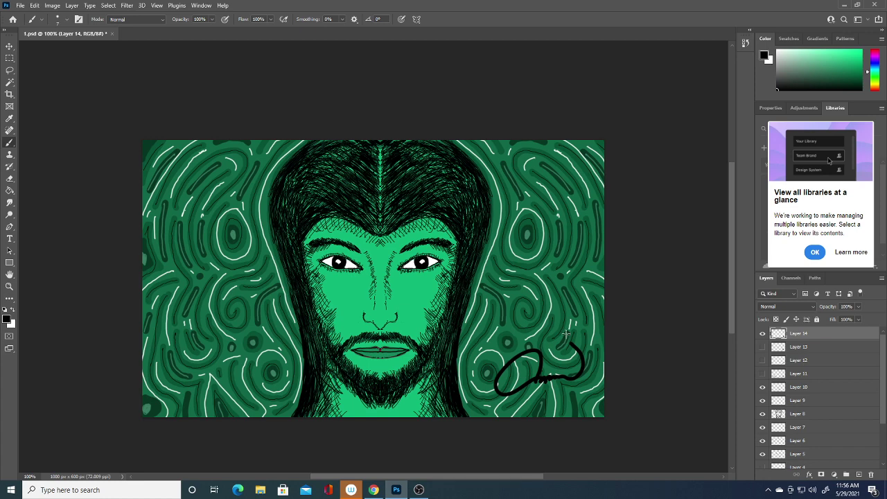
{"action": "left_click", "coordinate": [21, 7]}
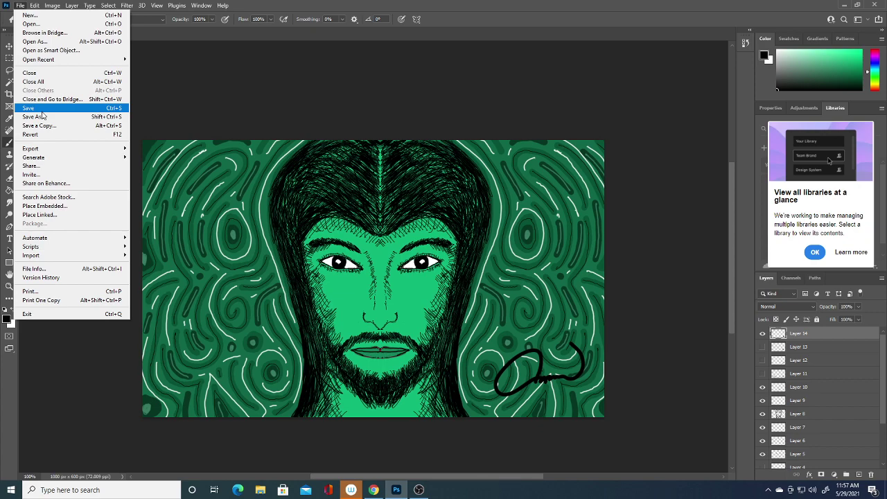
- Save the artwork to the Desktop as 1E.psd, accepting the compatibility options
{"action": "left_click", "coordinate": [42, 109]}
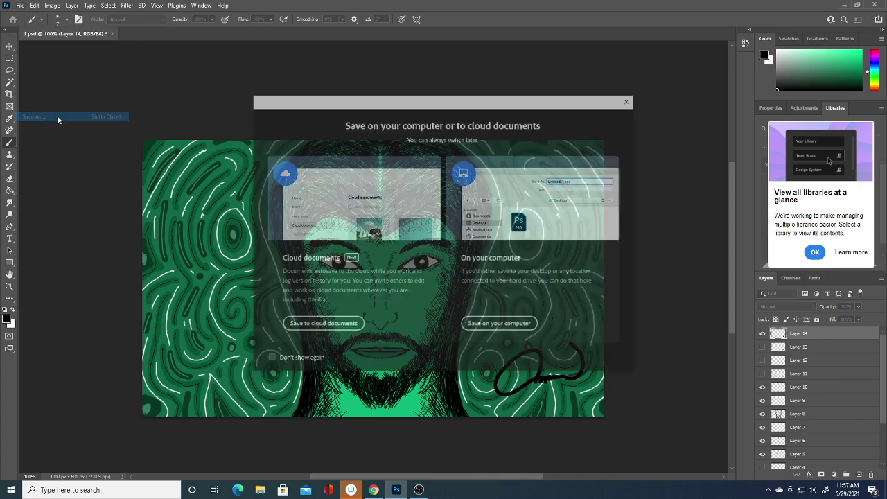
{"action": "left_click", "coordinate": [483, 324]}
{"action": "type", "text": "1E"}
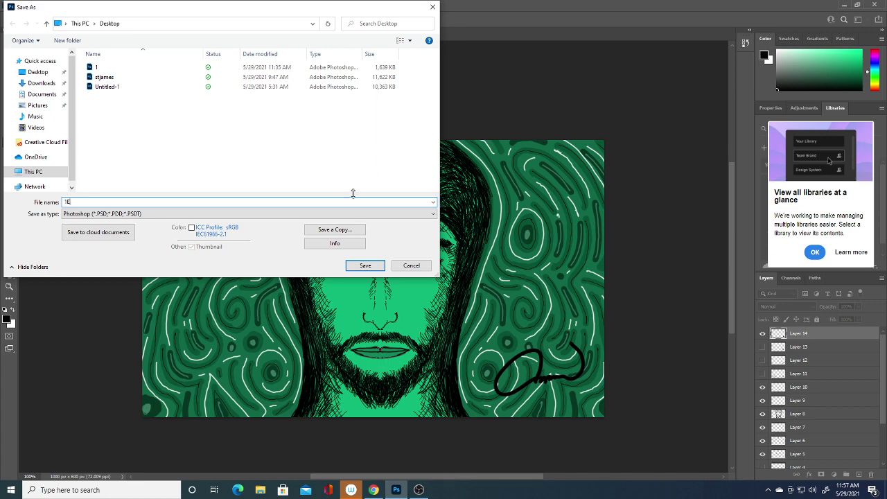
{"action": "left_click", "coordinate": [366, 266]}
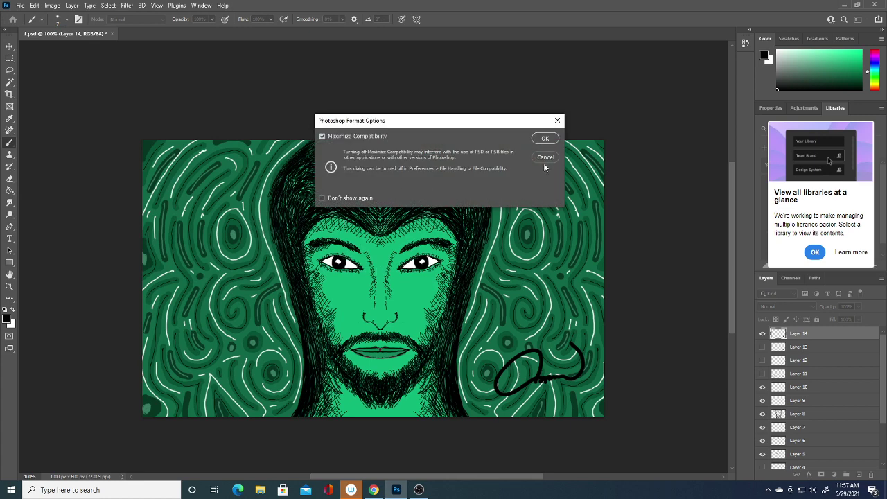
{"action": "left_click", "coordinate": [549, 140]}
- Quick Export a PNG copy to the Desktop and bring OBS Studio to the front
{"action": "left_click", "coordinate": [21, 5]}
{"action": "mouse_move", "coordinate": [62, 148]}
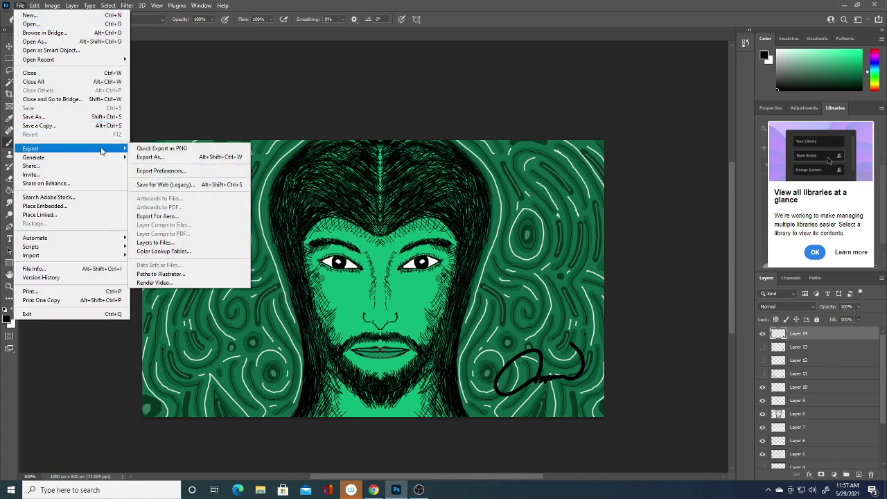
{"action": "left_click", "coordinate": [178, 150]}
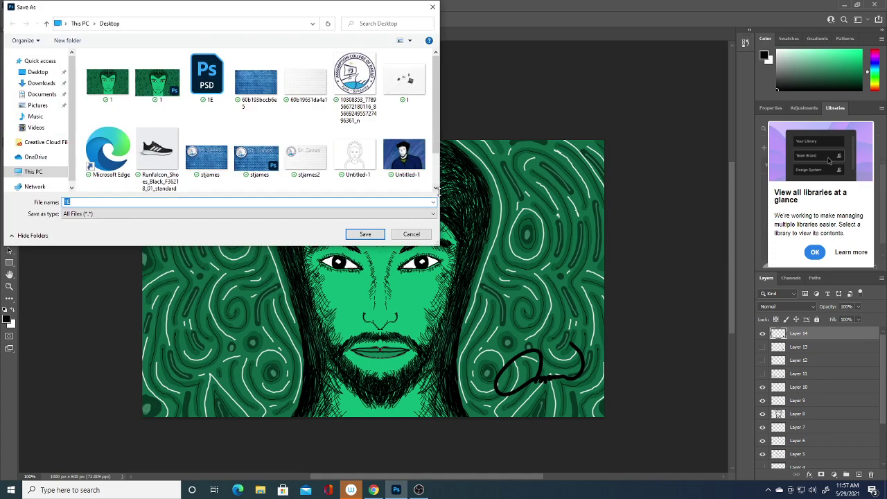
{"action": "left_click", "coordinate": [365, 235]}
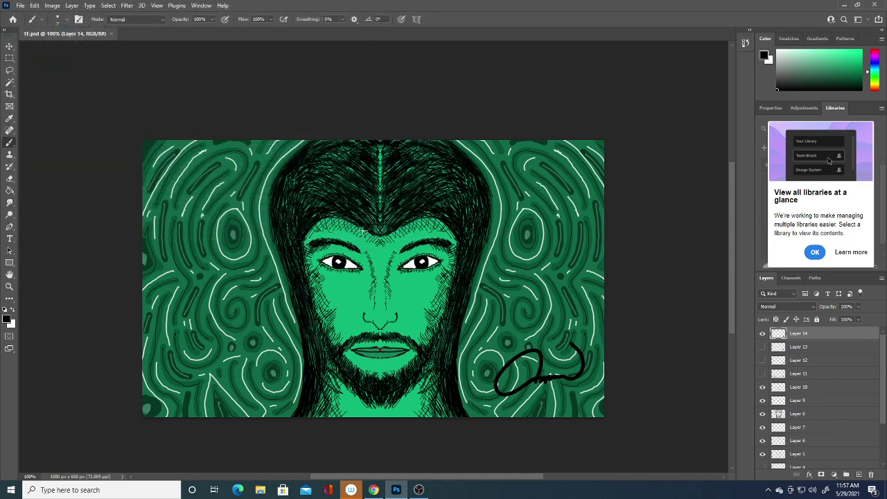
{"action": "left_click", "coordinate": [420, 490]}
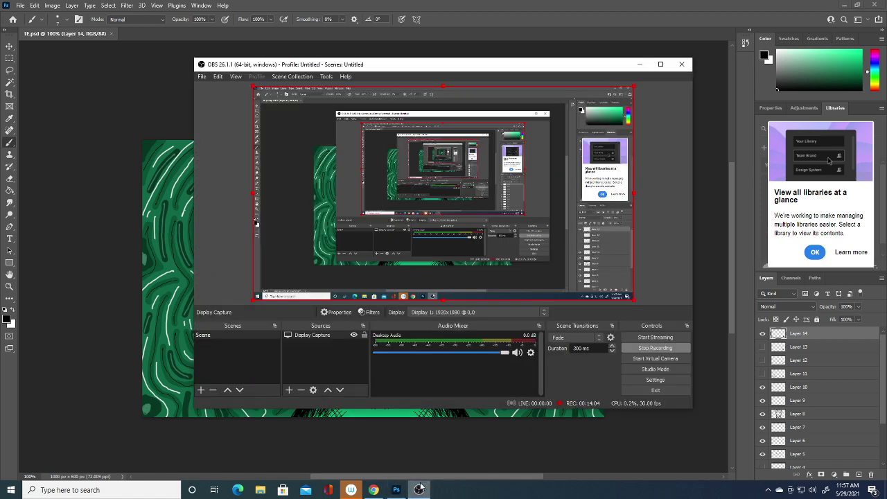